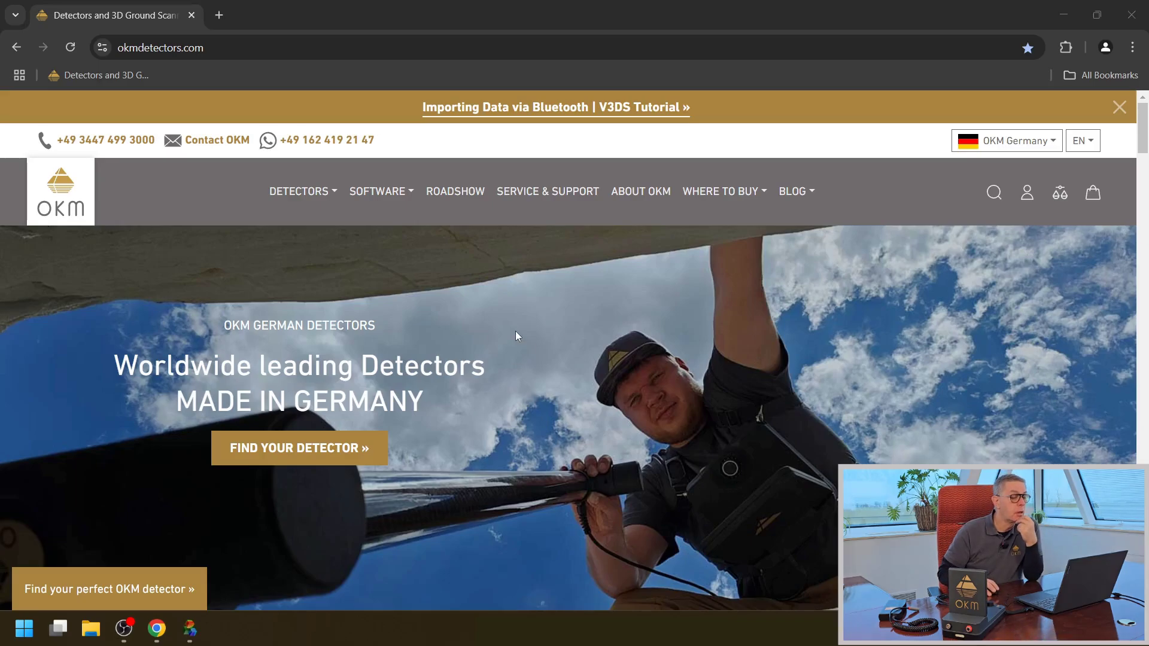
- Go to the OKM website's Service & Support page and browse its options
{"action": "left_click", "coordinate": [533, 190]}
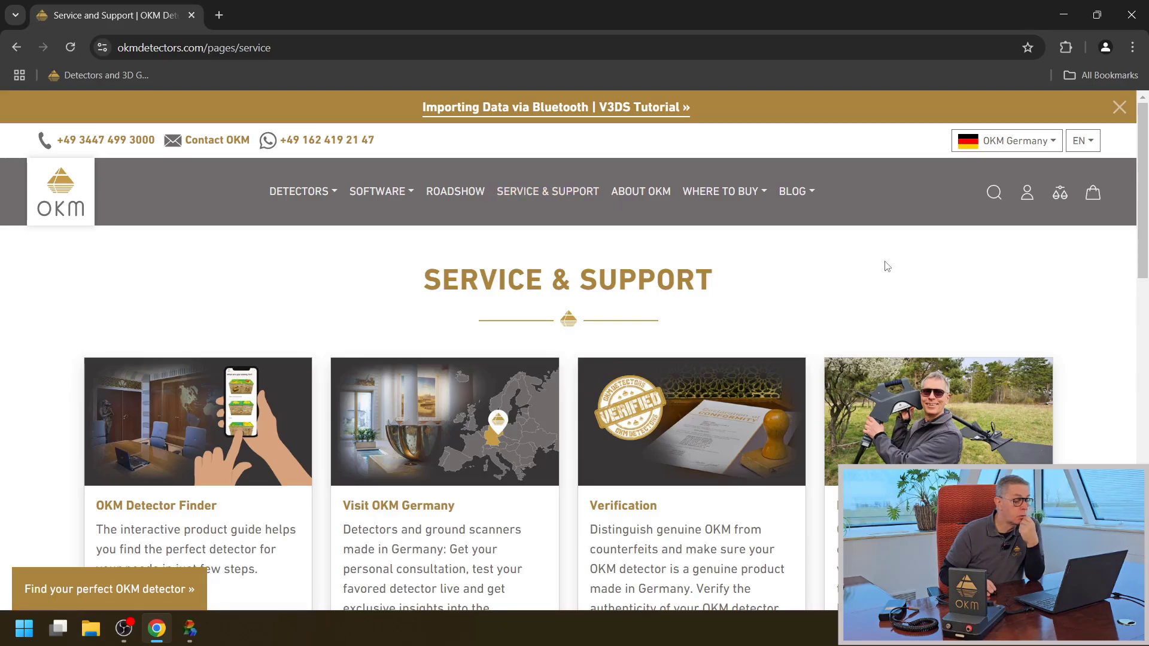
{"action": "scroll", "coordinate": [888, 265], "scroll_direction": "down", "scroll_amount": 4}
{"action": "scroll", "coordinate": [889, 266], "scroll_direction": "down", "scroll_amount": 3}
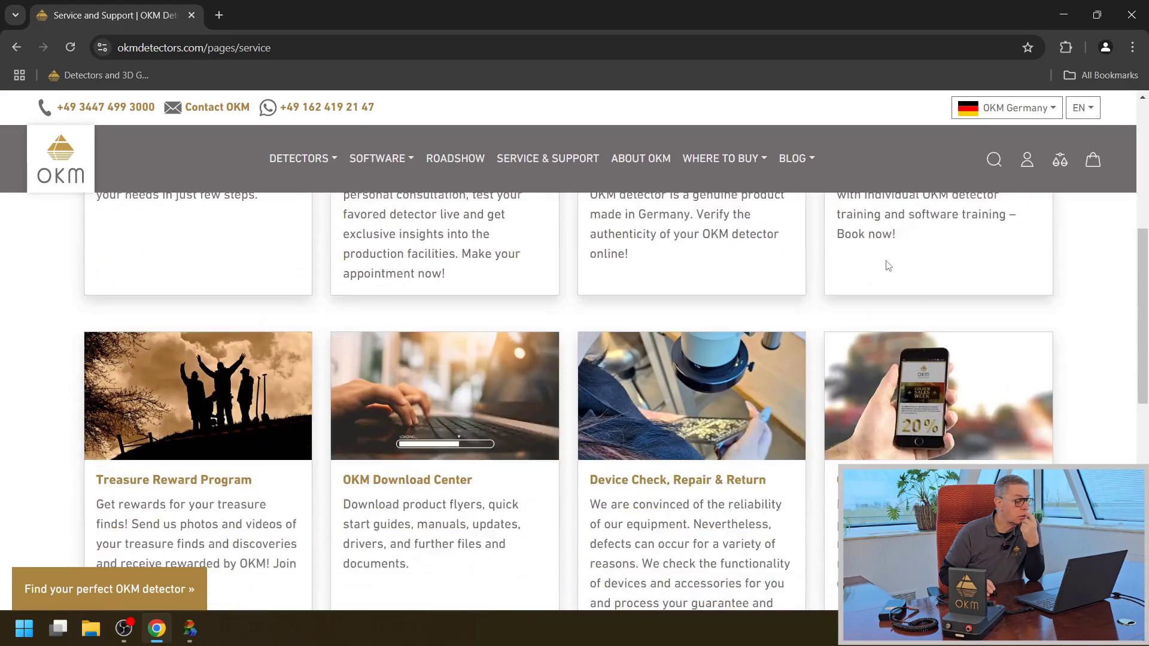
{"action": "scroll", "coordinate": [888, 265], "scroll_direction": "down", "scroll_amount": 1}
{"action": "scroll", "coordinate": [888, 265], "scroll_direction": "down", "scroll_amount": 1}
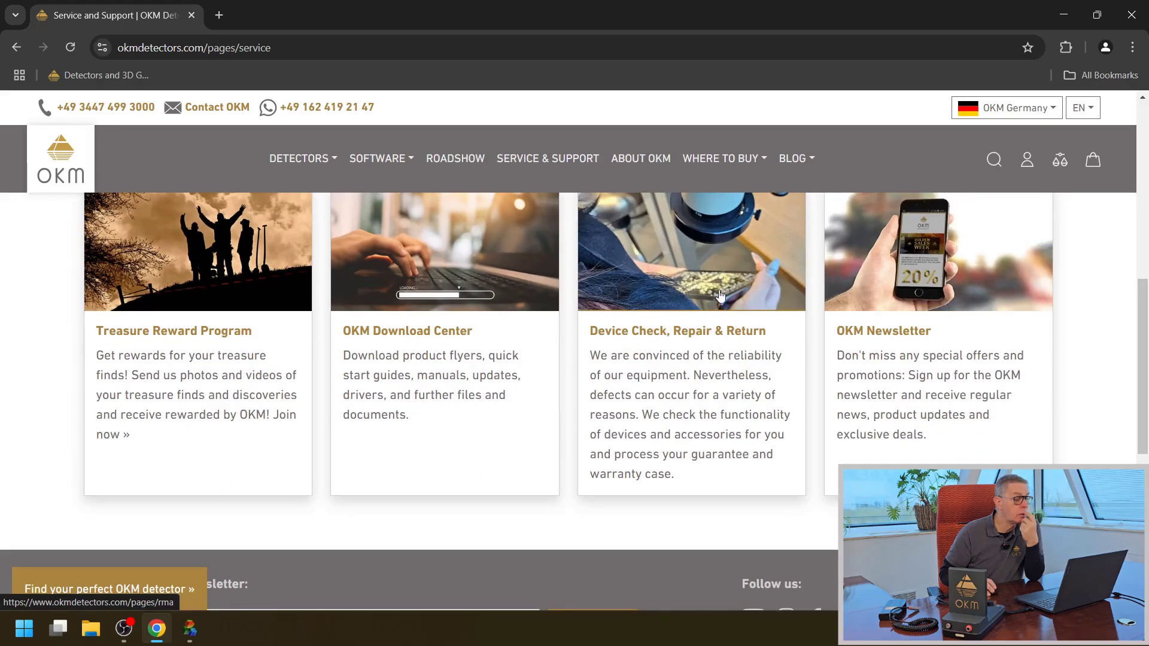
{"action": "scroll", "coordinate": [455, 311], "scroll_direction": "up", "scroll_amount": 1}
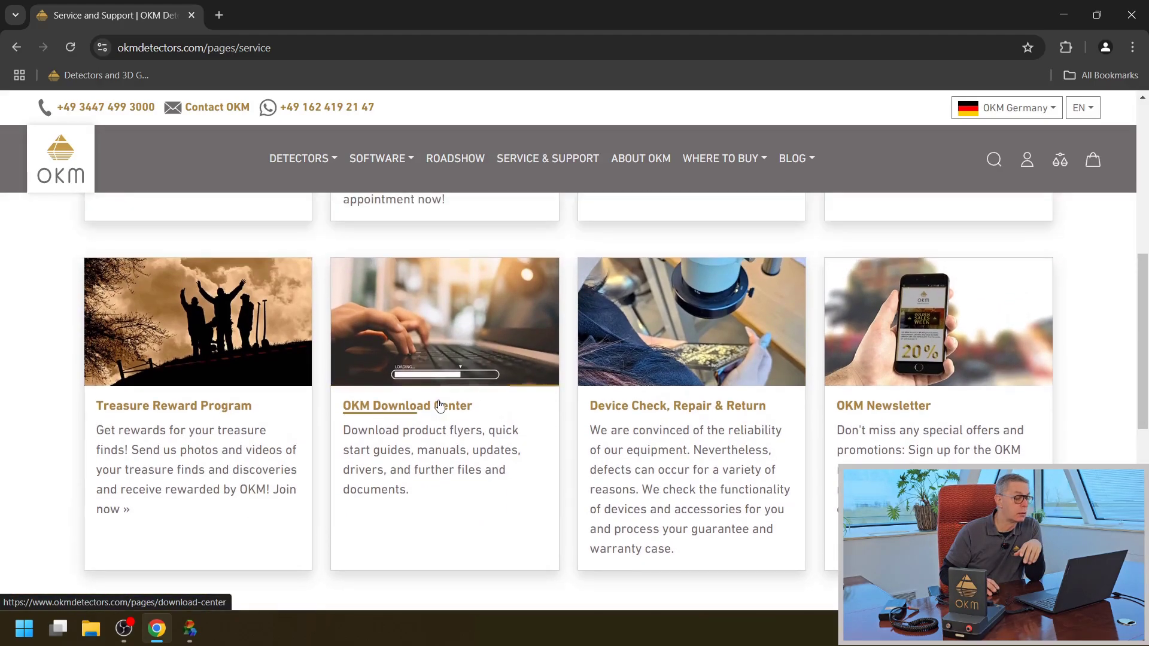
- Open the OKM Download Center and browse its flyers, manuals and updates & drivers
{"action": "left_click", "coordinate": [439, 407]}
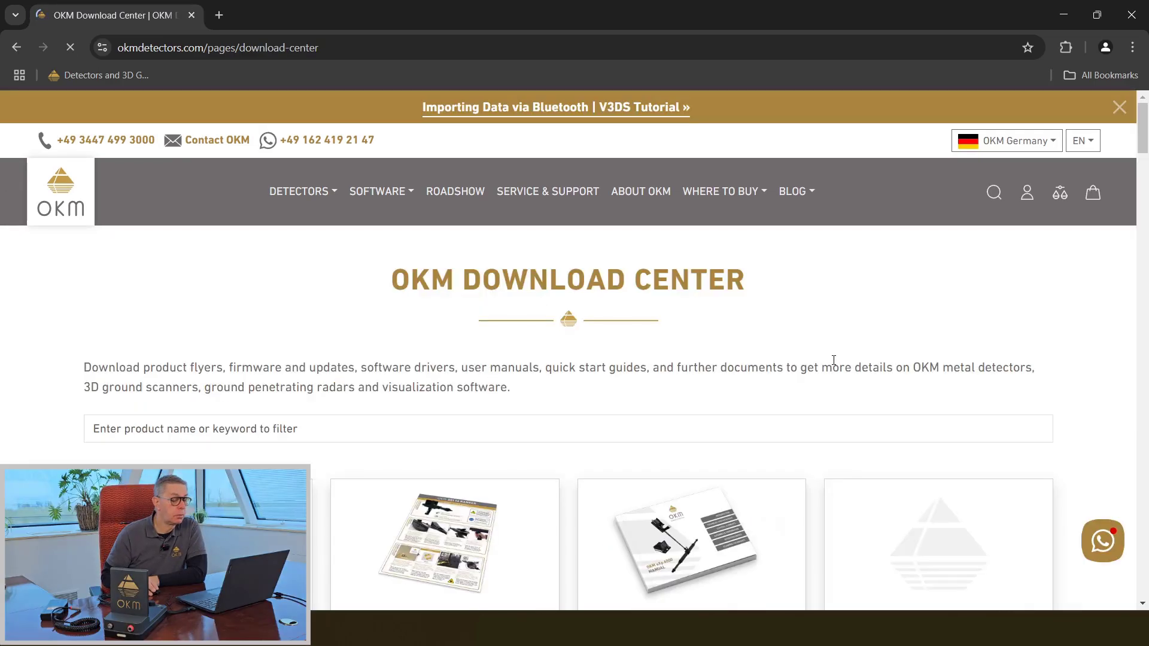
{"action": "scroll", "coordinate": [828, 364], "scroll_direction": "down", "scroll_amount": 2}
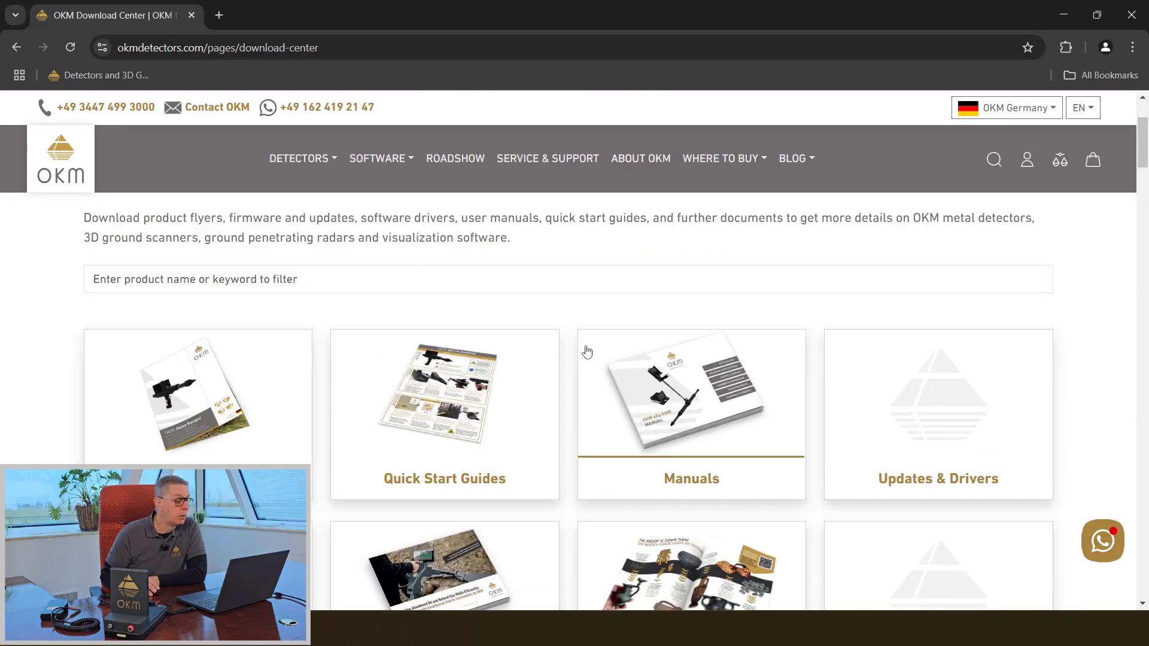
{"action": "scroll", "coordinate": [952, 454], "scroll_direction": "down", "scroll_amount": 2}
{"action": "scroll", "coordinate": [808, 460], "scroll_direction": "down", "scroll_amount": 1}
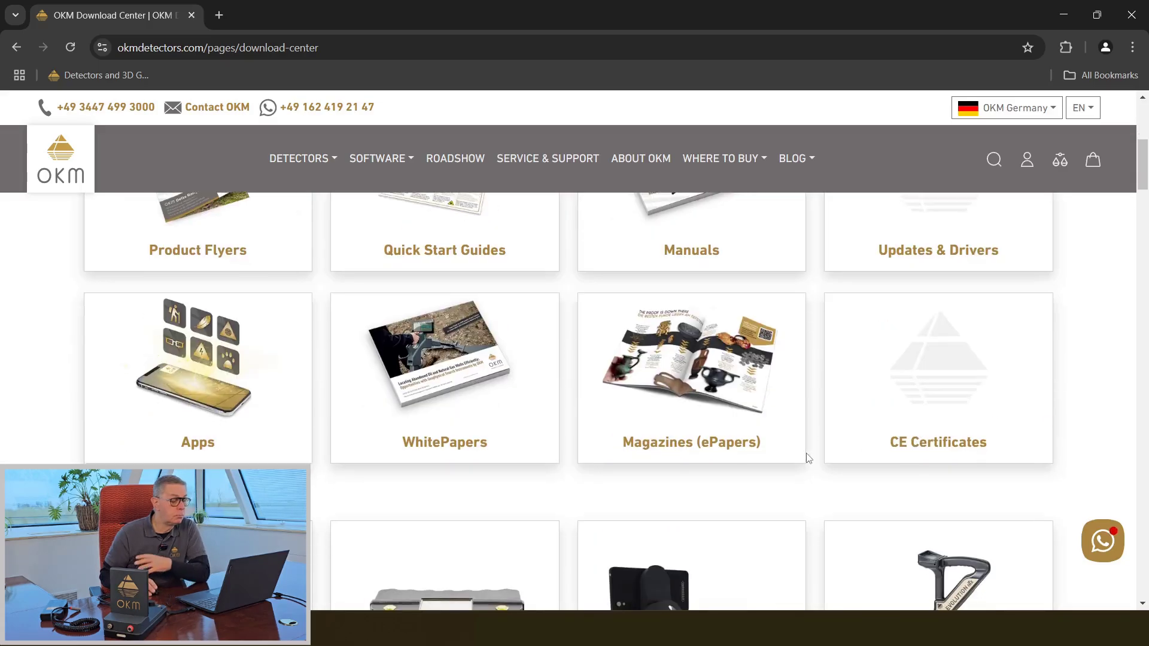
{"action": "scroll", "coordinate": [808, 459], "scroll_direction": "down", "scroll_amount": 5}
{"action": "scroll", "coordinate": [808, 459], "scroll_direction": "down", "scroll_amount": 4}
{"action": "scroll", "coordinate": [808, 459], "scroll_direction": "down", "scroll_amount": 5}
{"action": "scroll", "coordinate": [808, 459], "scroll_direction": "down", "scroll_amount": 5}
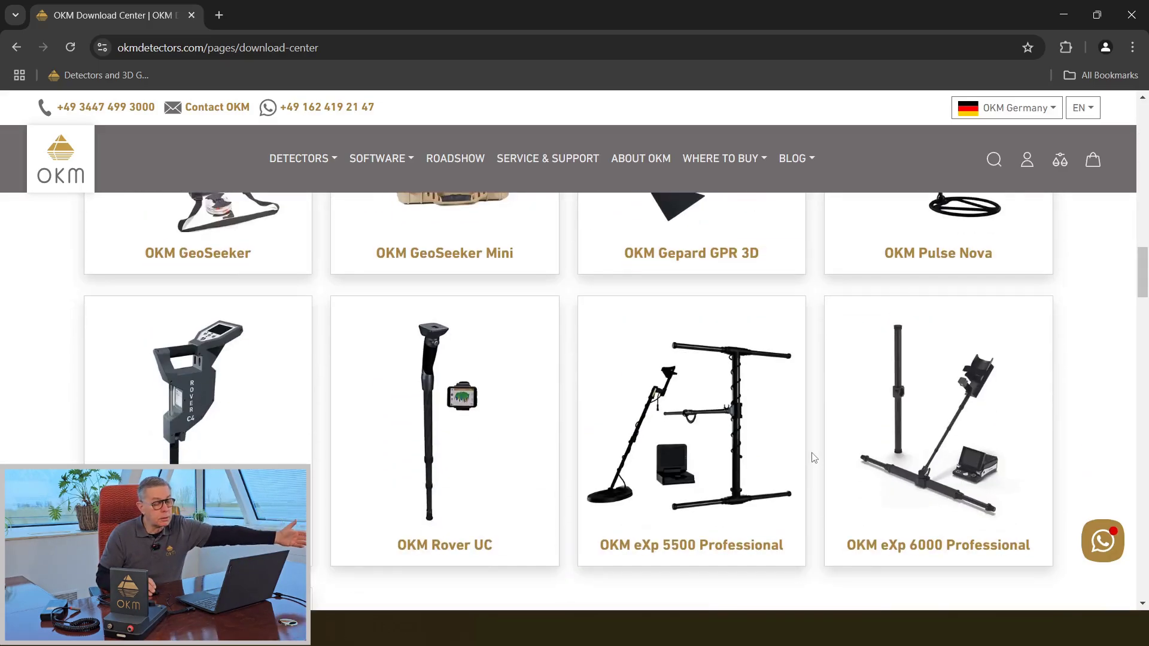
{"action": "scroll", "coordinate": [809, 458], "scroll_direction": "down", "scroll_amount": 5}
{"action": "scroll", "coordinate": [809, 458], "scroll_direction": "up", "scroll_amount": 5}
{"action": "scroll", "coordinate": [809, 458], "scroll_direction": "up", "scroll_amount": 5}
{"action": "scroll", "coordinate": [809, 458], "scroll_direction": "up", "scroll_amount": 5}
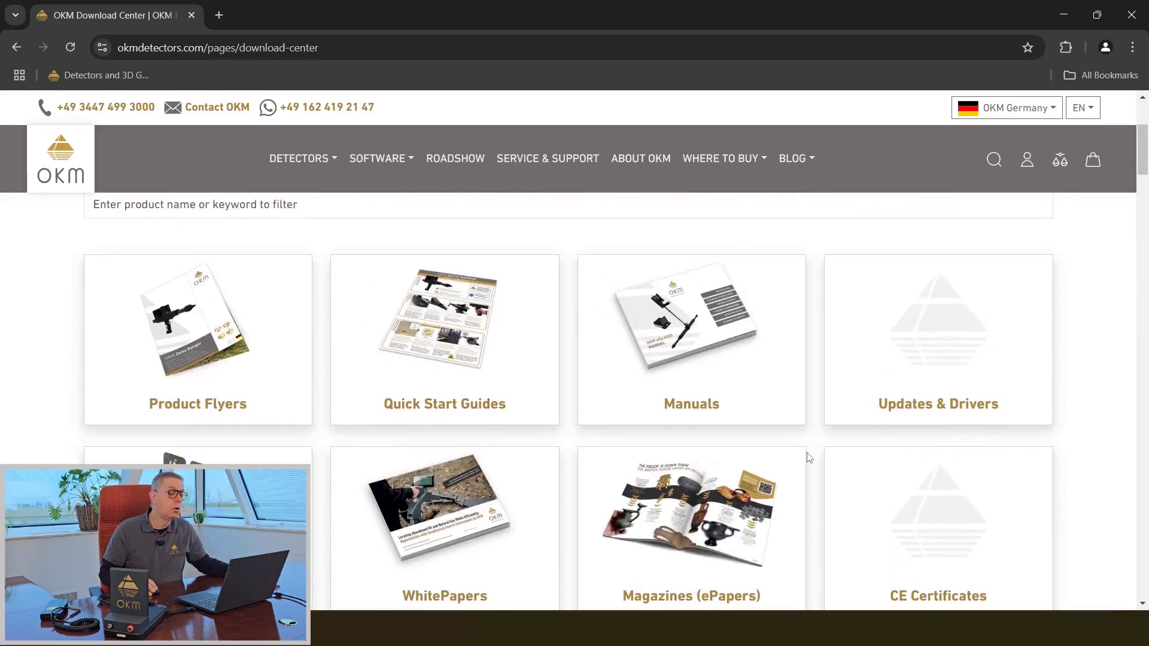
{"action": "scroll", "coordinate": [809, 458], "scroll_direction": "up", "scroll_amount": 5}
{"action": "scroll", "coordinate": [809, 458], "scroll_direction": "down", "scroll_amount": 3}
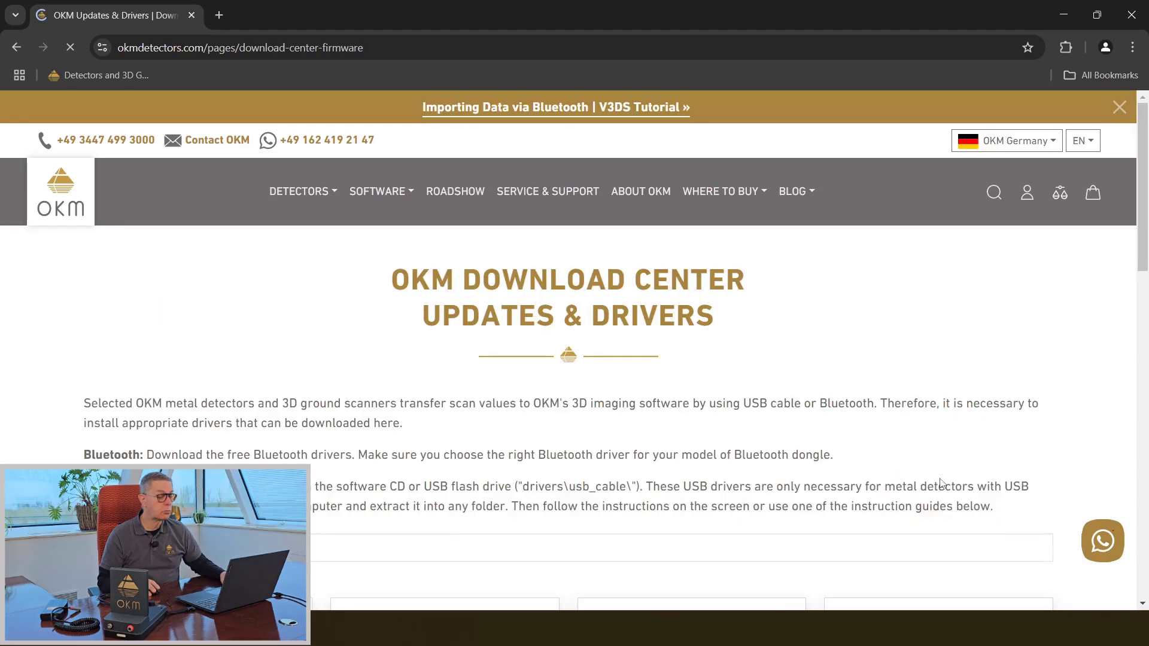
- Scroll to the USB Drivers (zip) card and download usb_drivers.zip (820 kB)
{"action": "scroll", "coordinate": [946, 372], "scroll_direction": "down", "scroll_amount": 2}
{"action": "scroll", "coordinate": [936, 380], "scroll_direction": "down", "scroll_amount": 3}
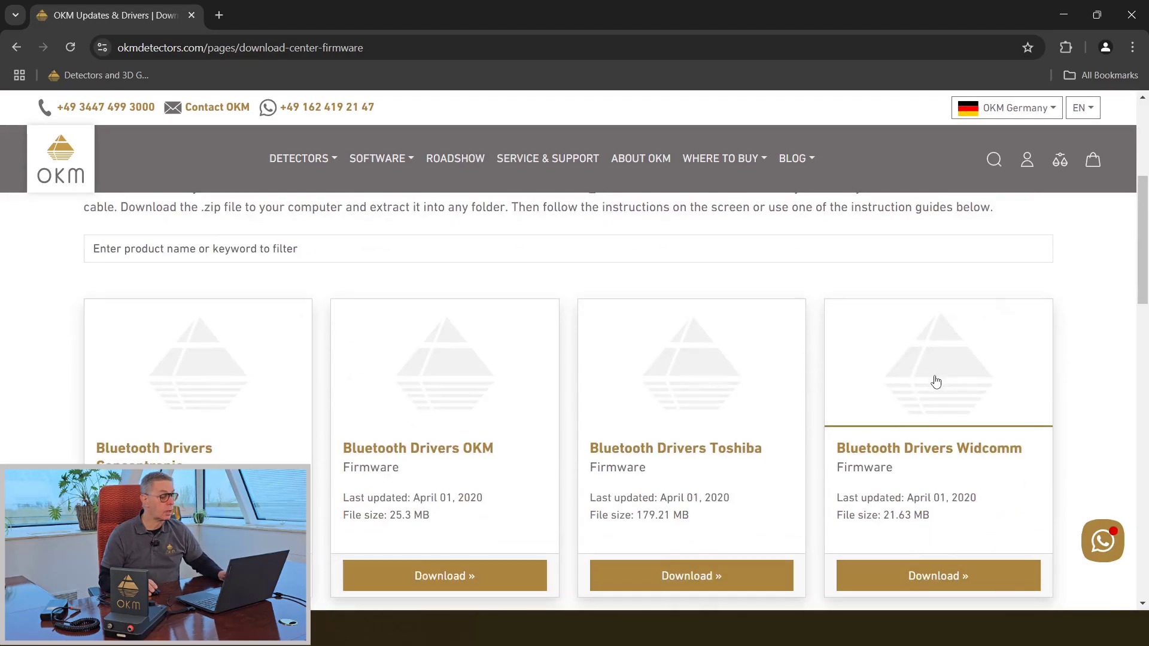
{"action": "scroll", "coordinate": [936, 381], "scroll_direction": "down", "scroll_amount": 3}
{"action": "scroll", "coordinate": [936, 381], "scroll_direction": "down", "scroll_amount": 1}
{"action": "scroll", "coordinate": [936, 381], "scroll_direction": "down", "scroll_amount": 4}
{"action": "scroll", "coordinate": [937, 380], "scroll_direction": "down", "scroll_amount": 1}
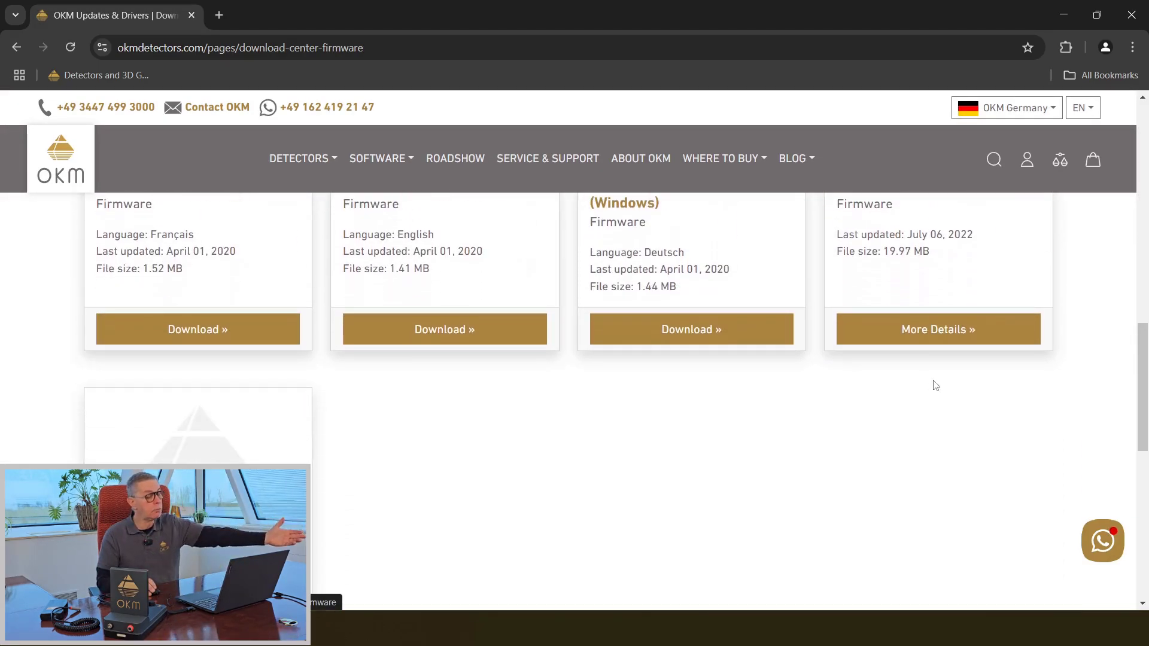
{"action": "scroll", "coordinate": [935, 383], "scroll_direction": "up", "scroll_amount": 6}
{"action": "scroll", "coordinate": [935, 385], "scroll_direction": "up", "scroll_amount": 1}
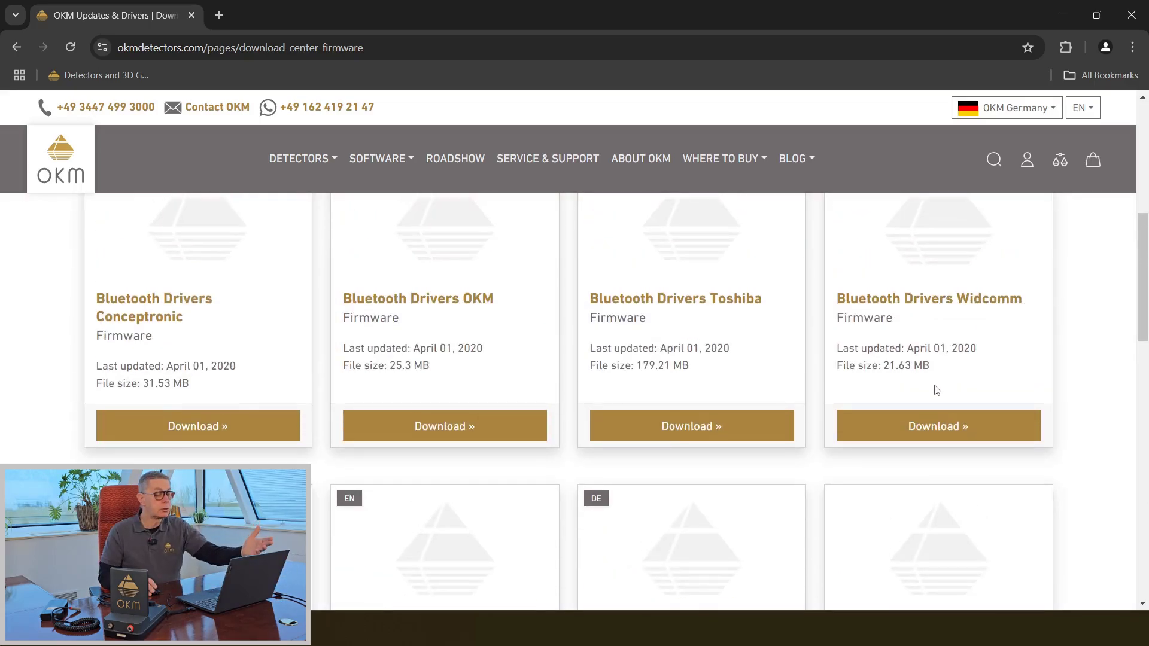
{"action": "scroll", "coordinate": [937, 390], "scroll_direction": "down", "scroll_amount": 5}
{"action": "scroll", "coordinate": [935, 386], "scroll_direction": "down", "scroll_amount": 4}
{"action": "scroll", "coordinate": [935, 389], "scroll_direction": "down", "scroll_amount": 4}
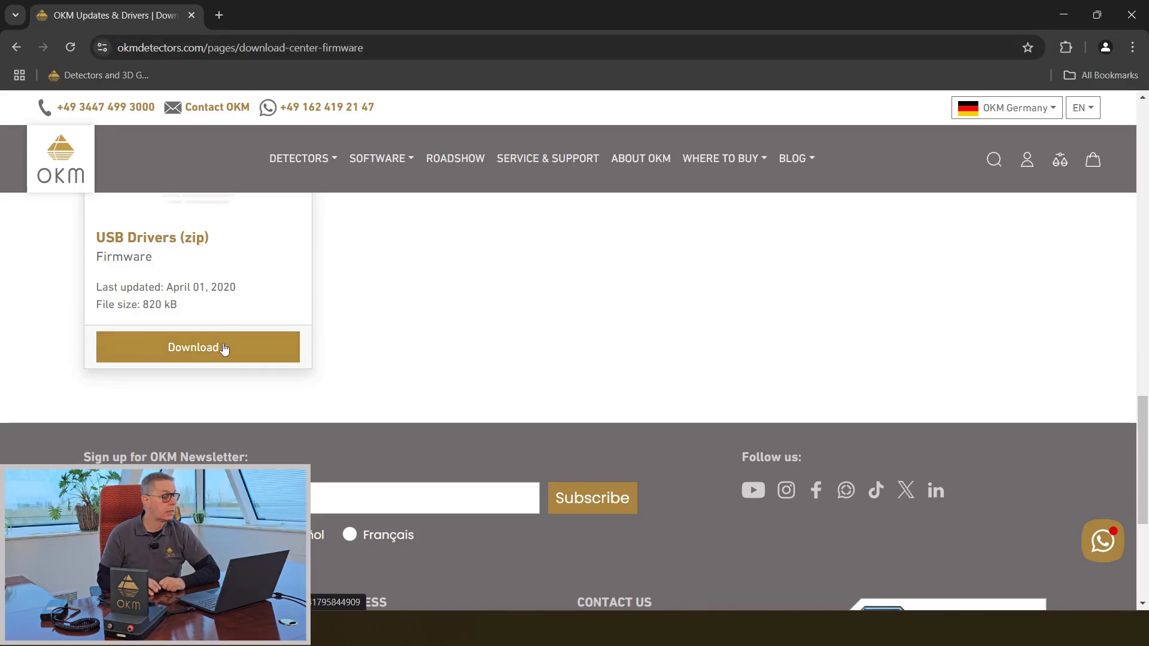
{"action": "left_click", "coordinate": [205, 347]}
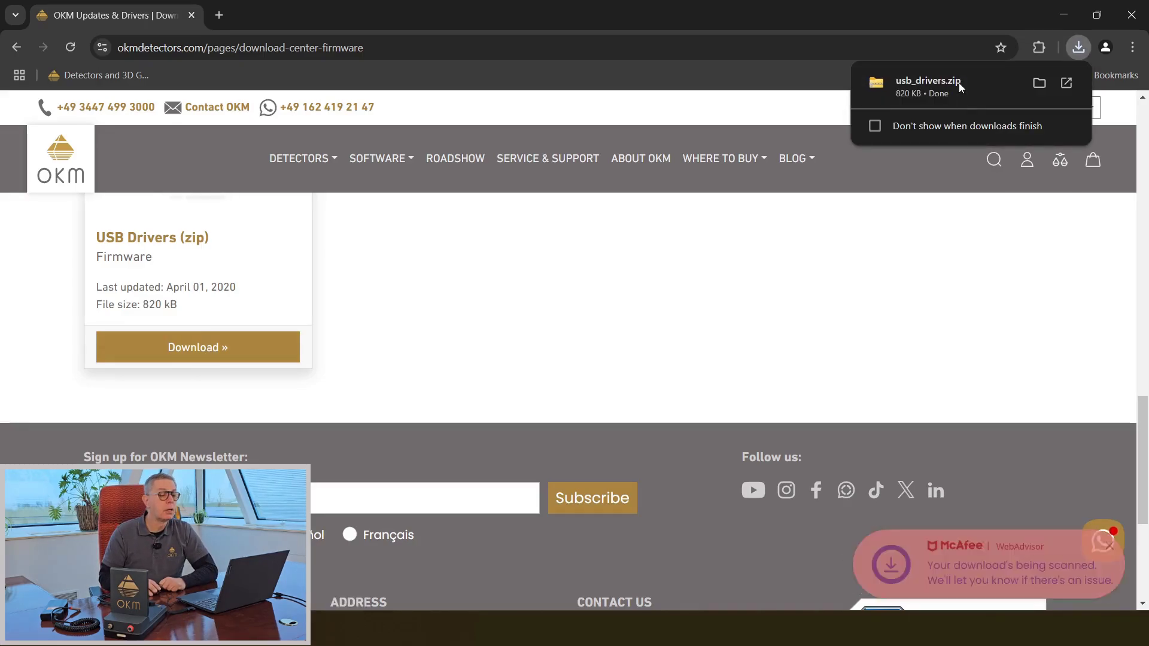
{"action": "mouse_move", "coordinate": [934, 87]}
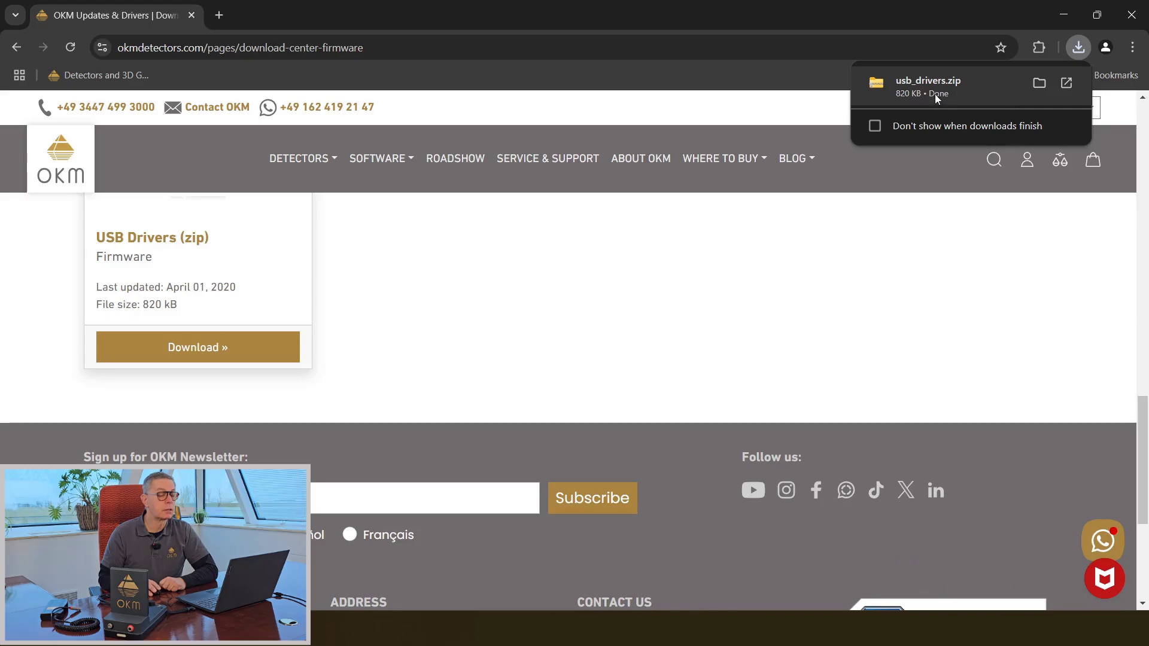
- Locate usb_drivers.zip in Downloads and extract all of it into Downloads\usb_drivers
{"action": "left_click", "coordinate": [1040, 84]}
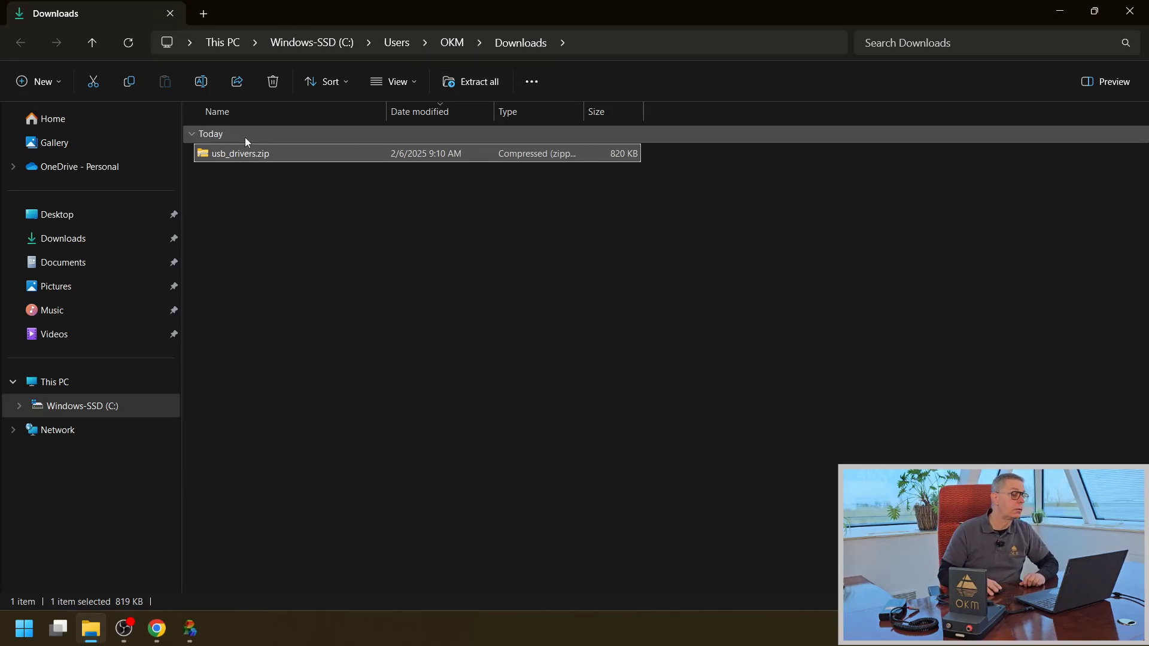
{"action": "right_click", "coordinate": [244, 155]}
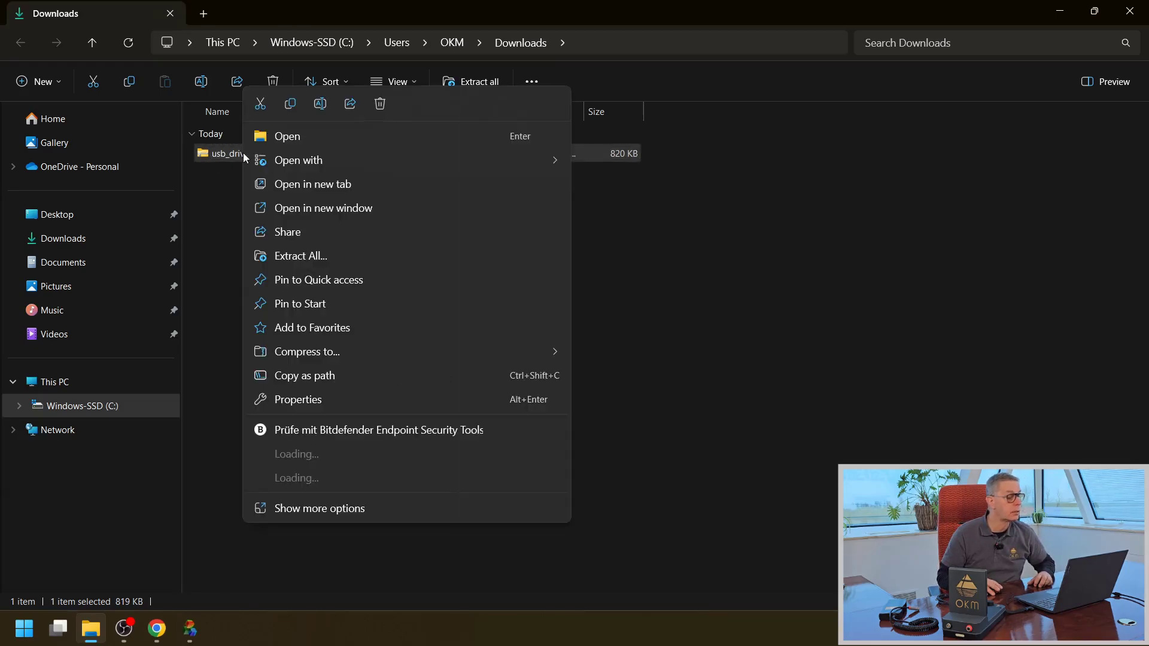
{"action": "left_click", "coordinate": [293, 257]}
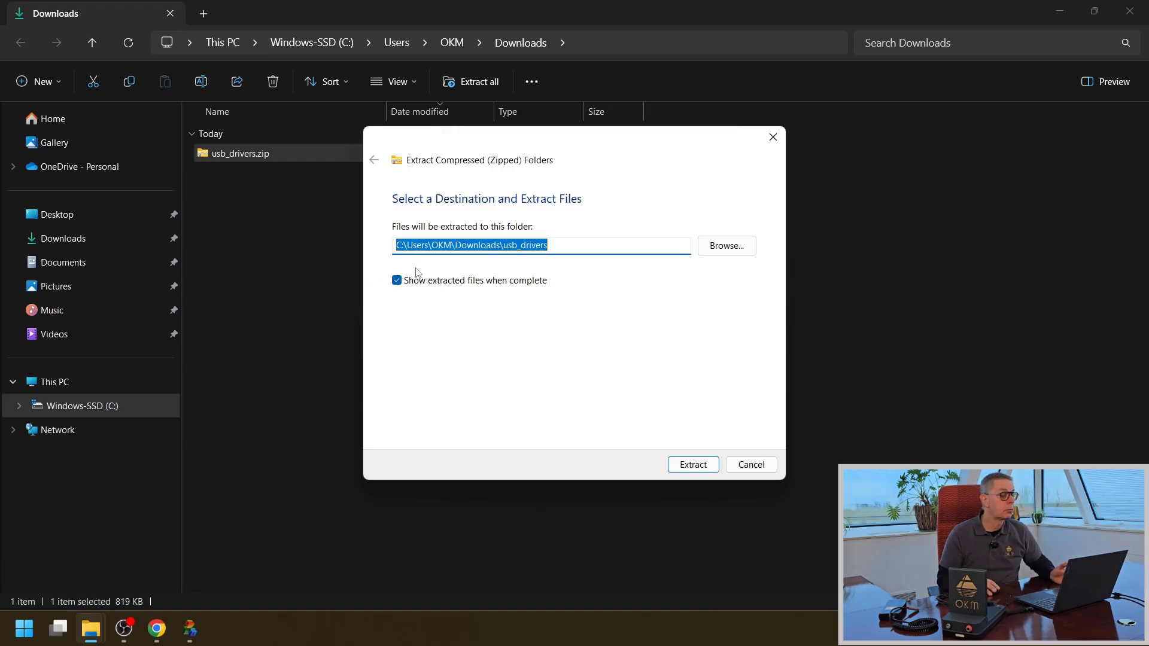
{"action": "left_click", "coordinate": [689, 467]}
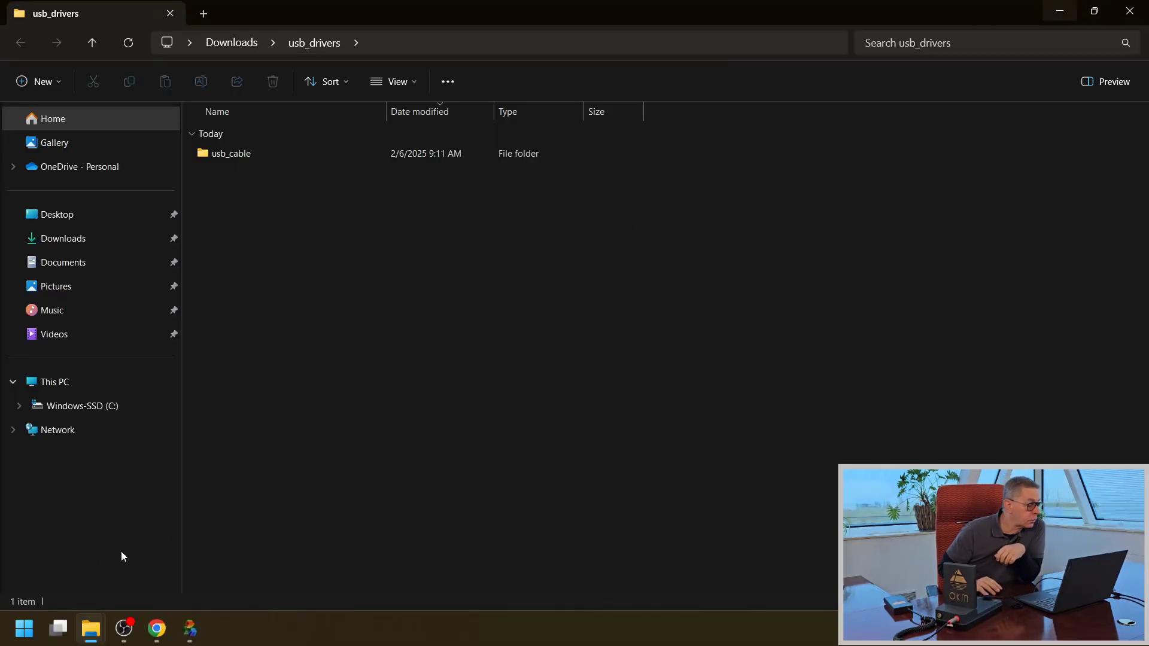
- Open Windows Settings, then Device Manager from the Start button's quick-link menu
{"action": "left_click", "coordinate": [24, 630]}
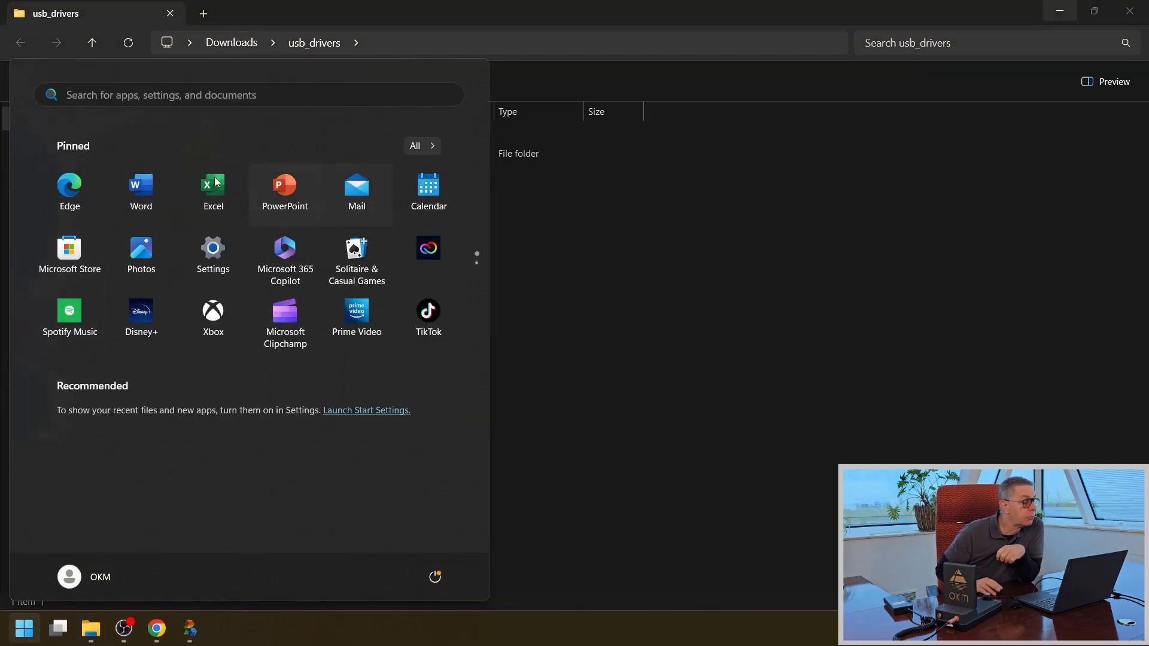
{"action": "left_click", "coordinate": [235, 246]}
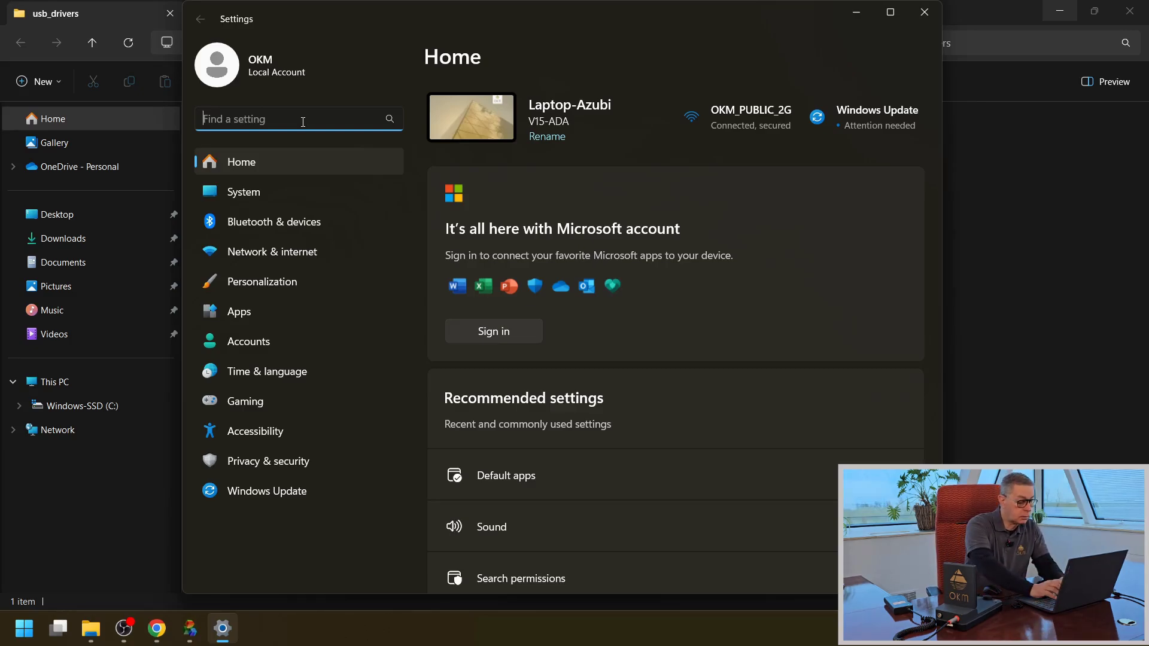
{"action": "type", "text": "device m"}
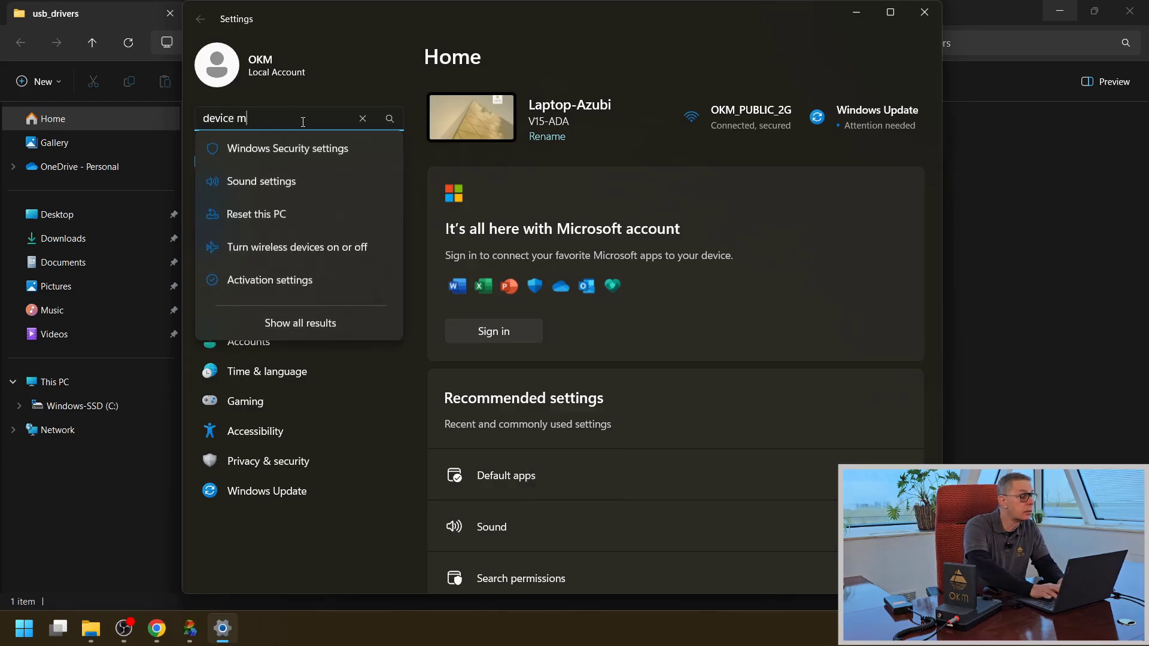
{"action": "type", "text": "anager"}
{"action": "left_click", "coordinate": [245, 149]}
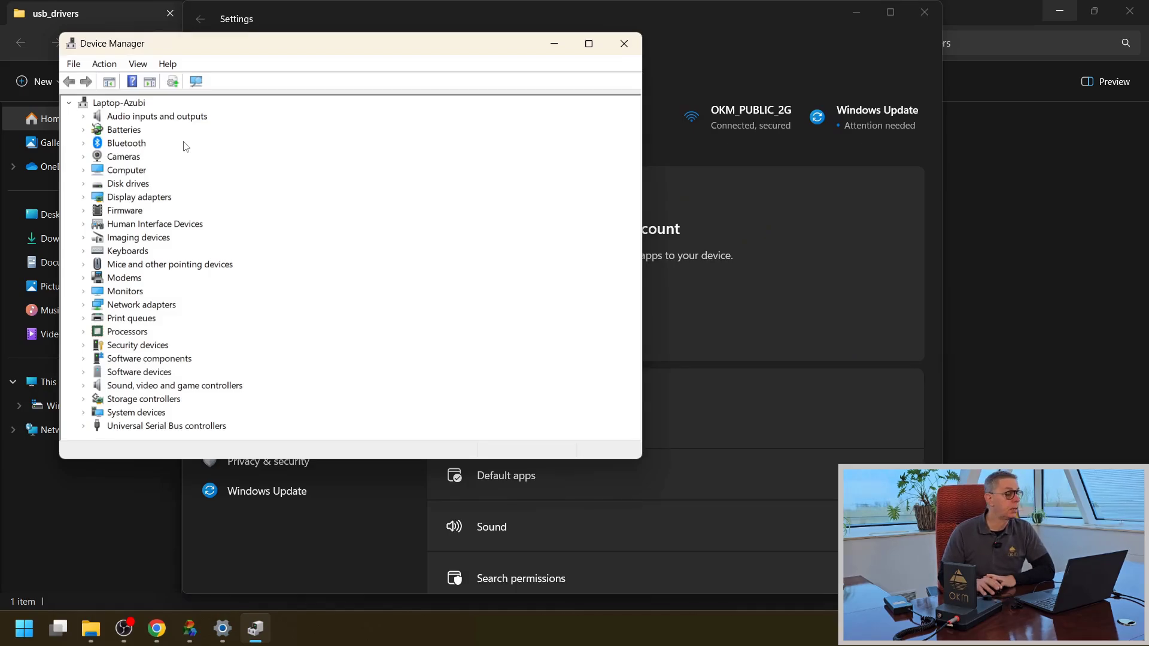
{"action": "left_click", "coordinate": [627, 48]}
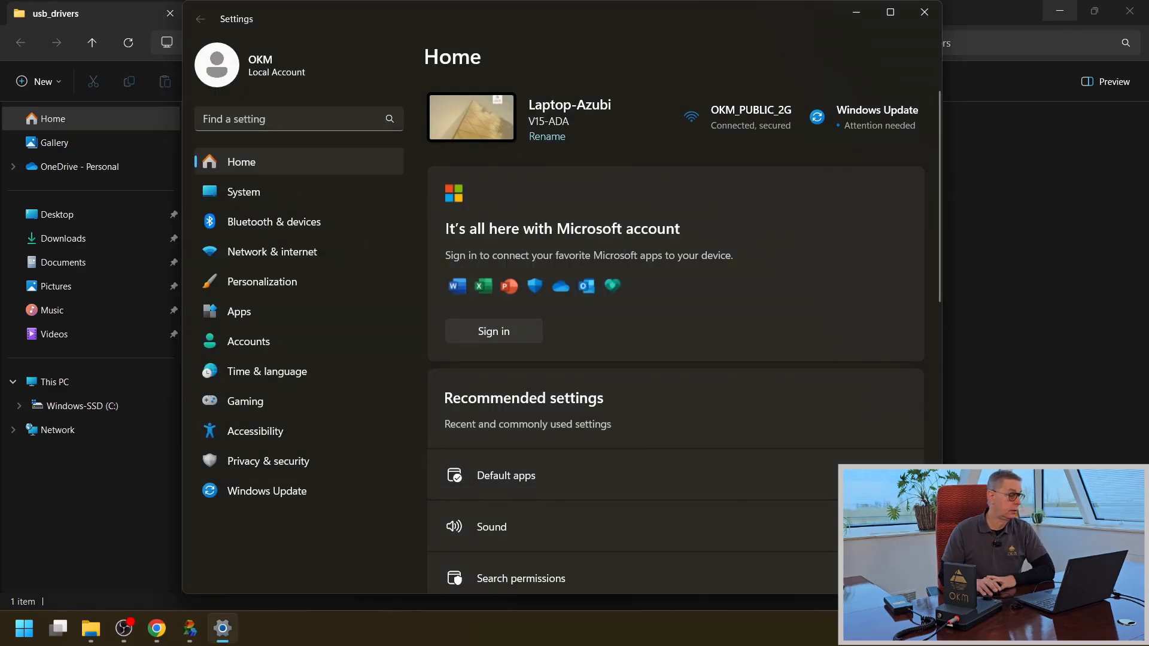
{"action": "right_click", "coordinate": [22, 637]}
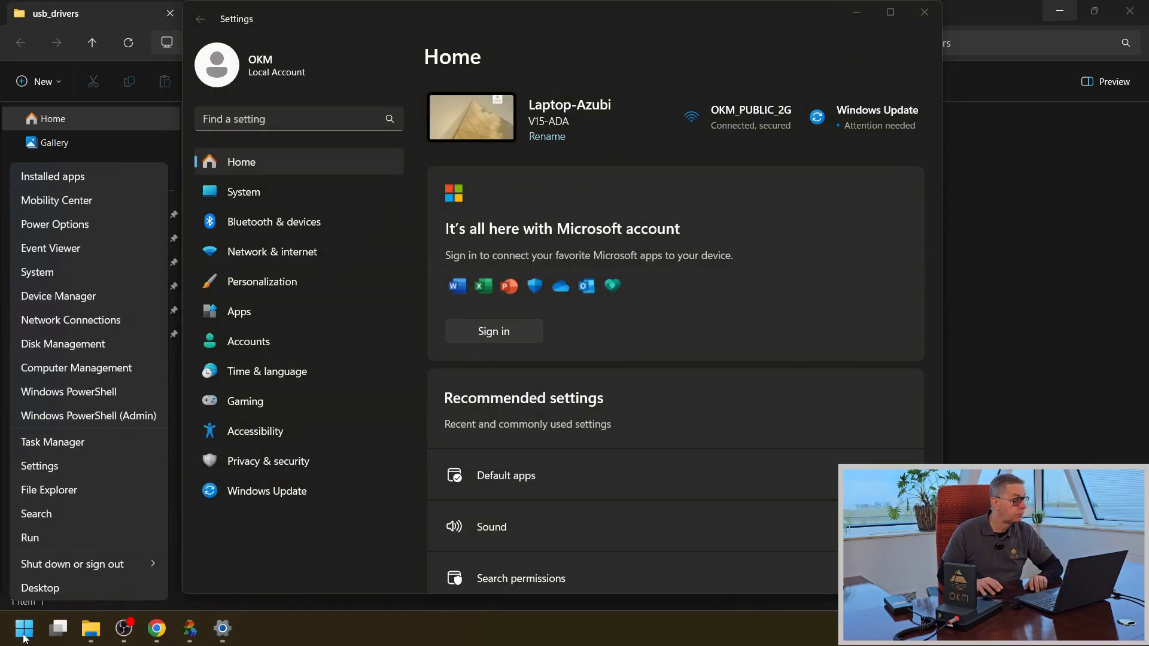
{"action": "left_click", "coordinate": [80, 299]}
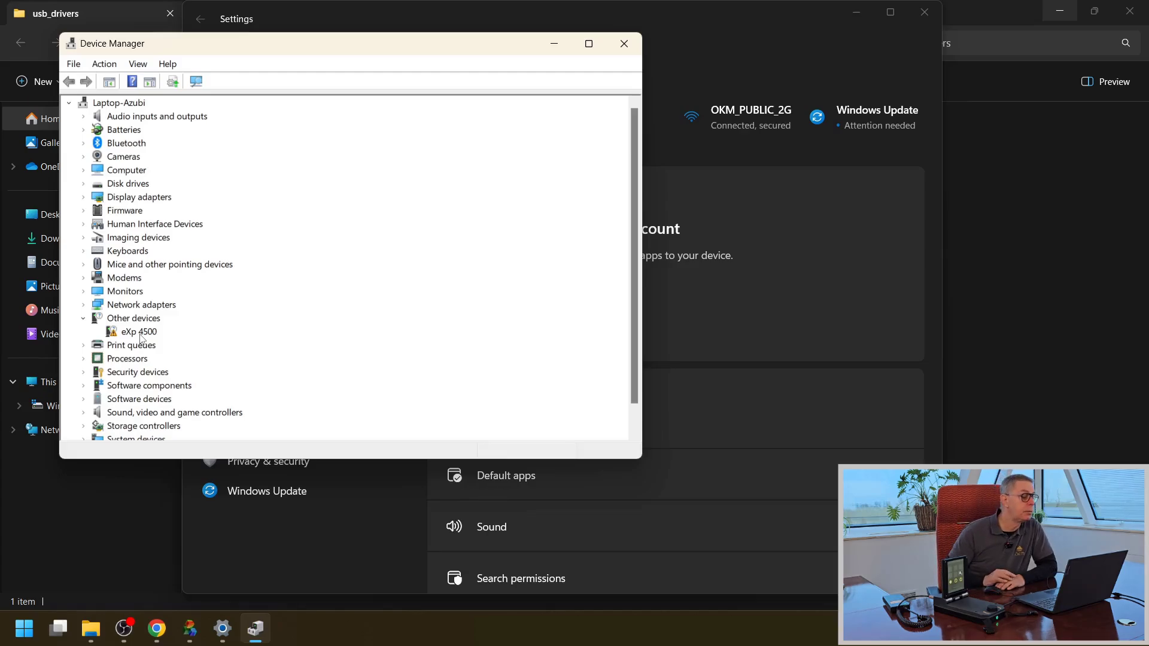
- Manually install the eXp 4500 driver from the extracted usb_drivers folder path
{"action": "left_click", "coordinate": [139, 333]}
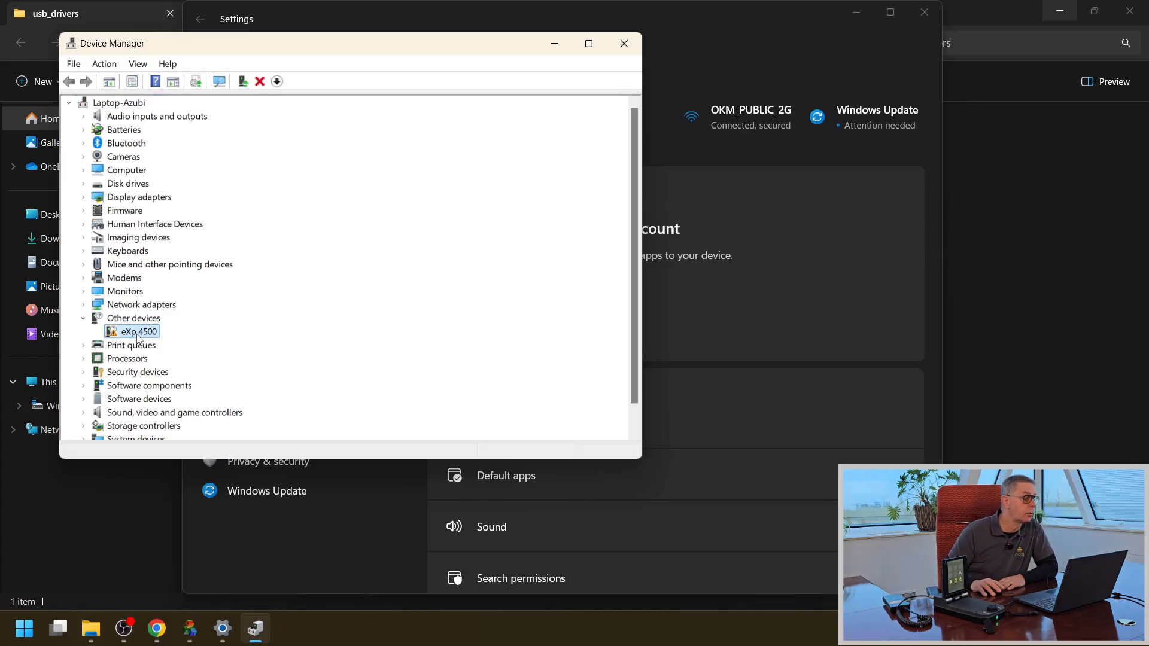
{"action": "right_click", "coordinate": [137, 337]}
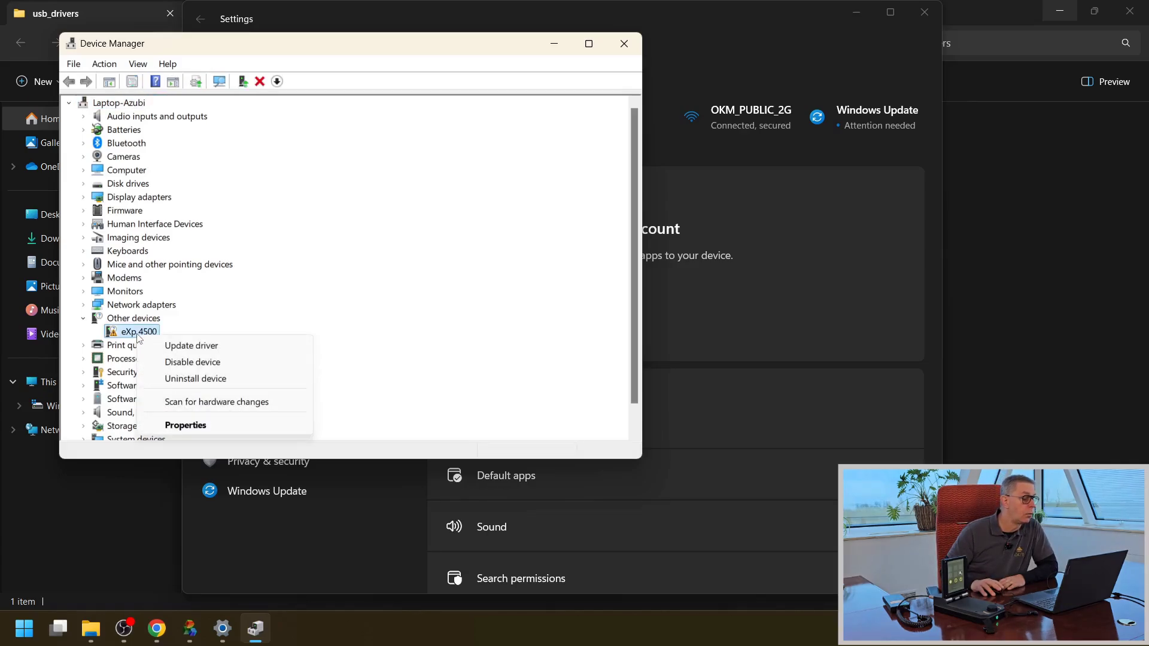
{"action": "left_click", "coordinate": [192, 347]}
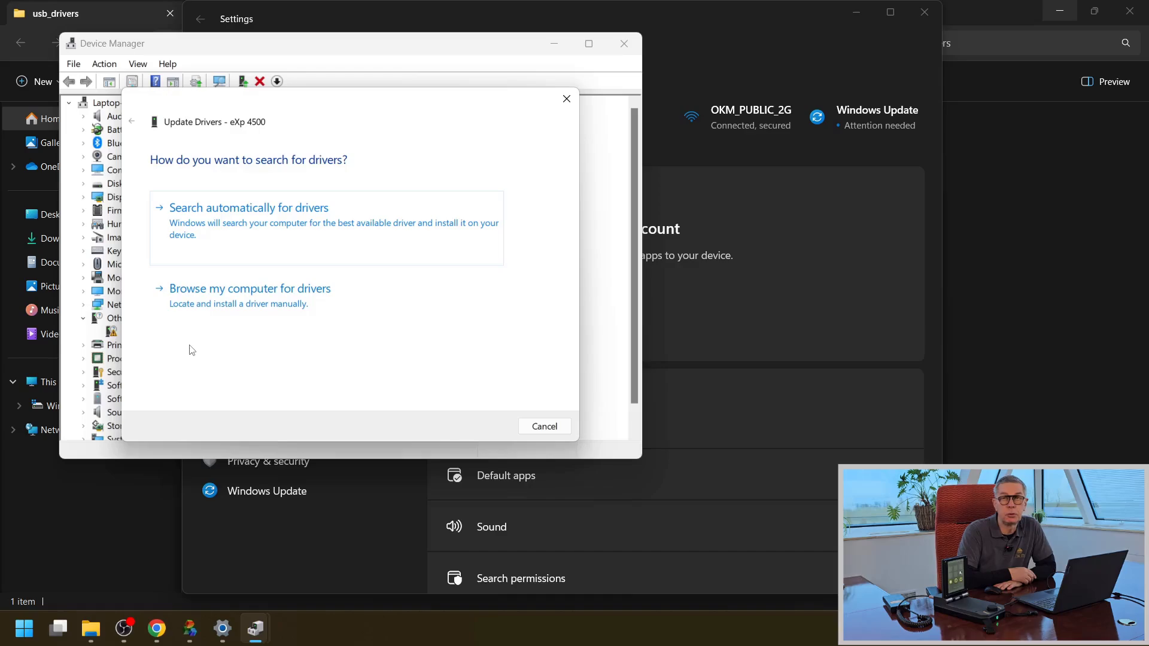
{"action": "left_click", "coordinate": [219, 295]}
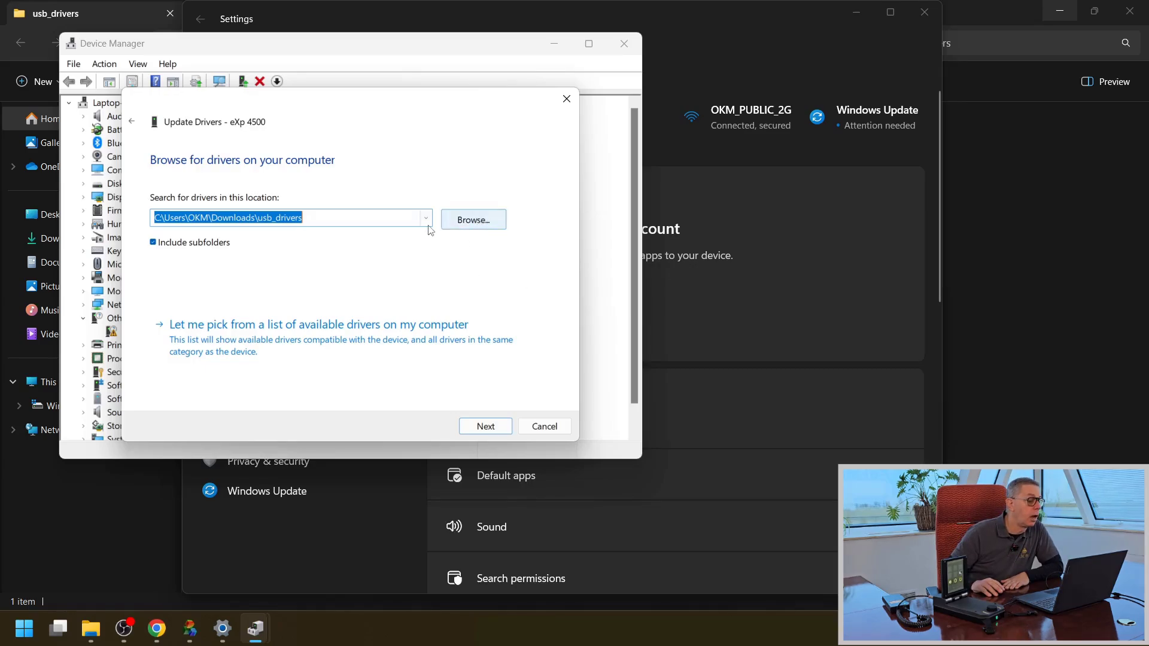
{"action": "left_click", "coordinate": [486, 426]}
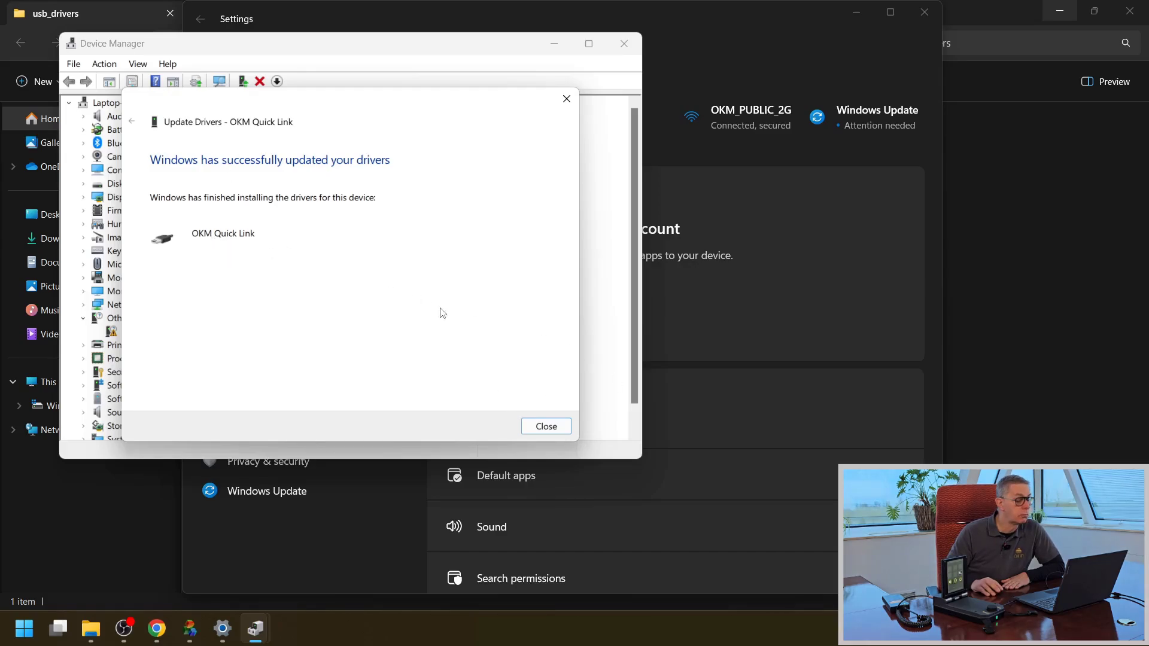
- Dismiss the driver success message and close Settings, Device Manager and both Explorer windows
{"action": "left_click", "coordinate": [546, 426]}
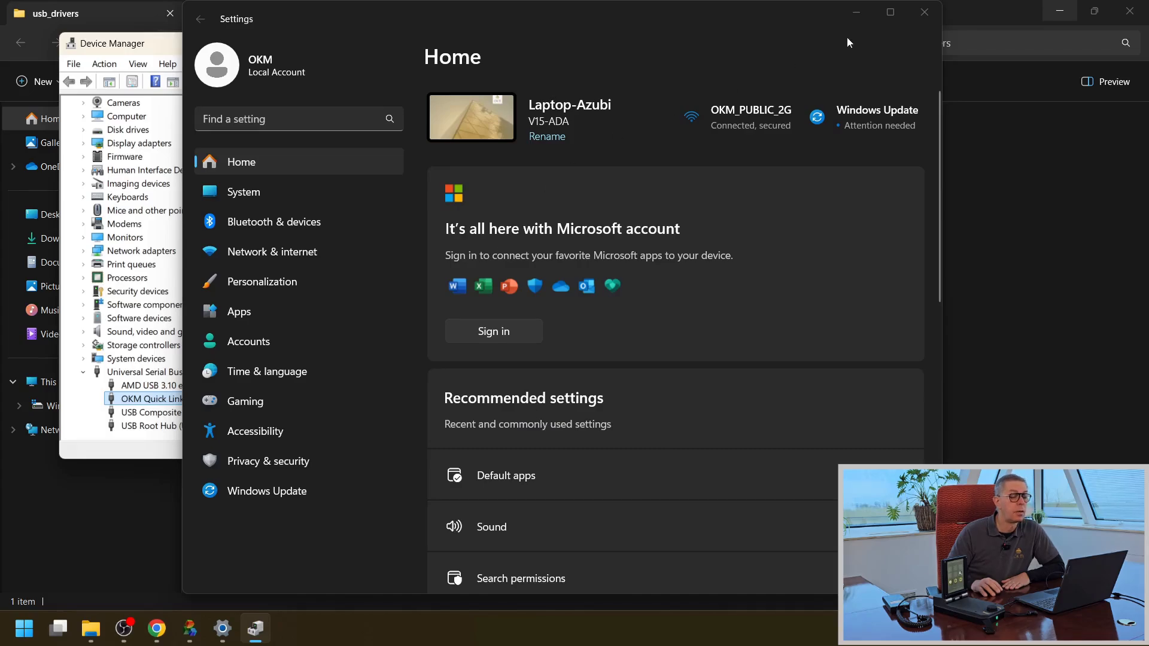
{"action": "left_click", "coordinate": [931, 17]}
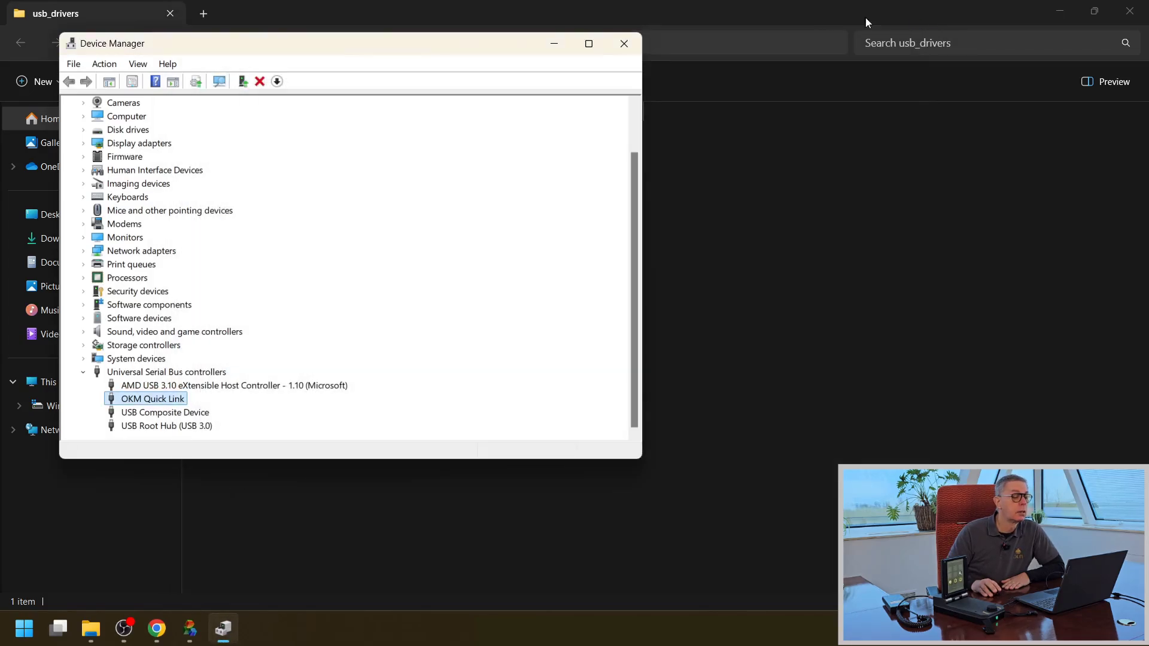
{"action": "left_click", "coordinate": [623, 48]}
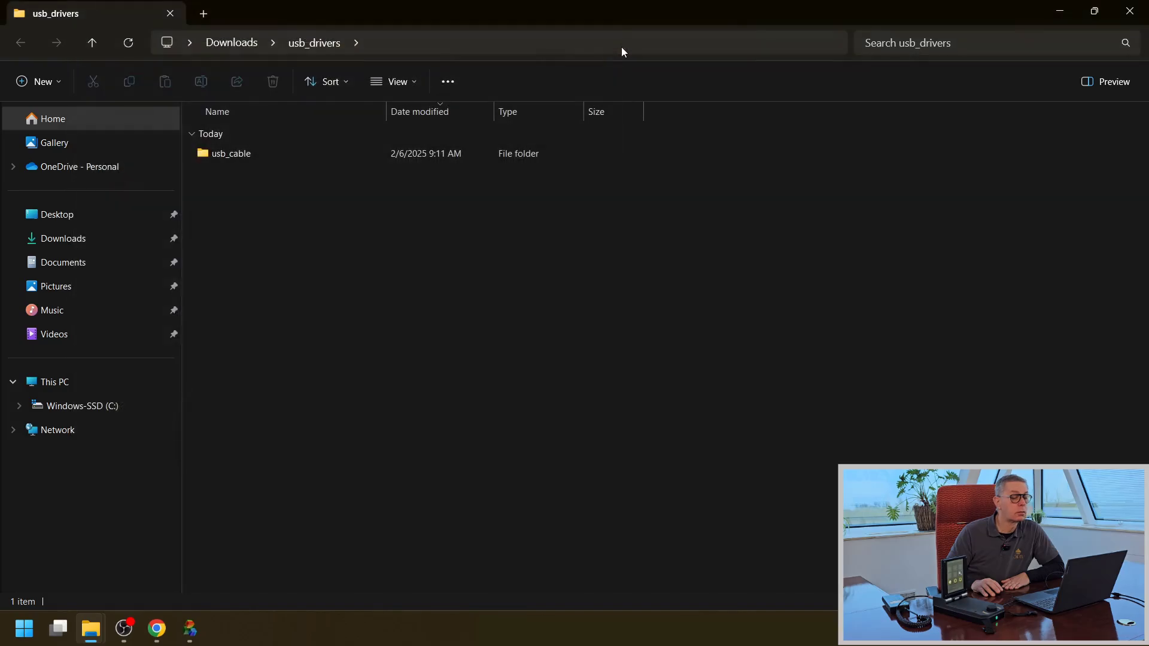
{"action": "left_click", "coordinate": [1134, 15]}
{"action": "left_click", "coordinate": [1134, 13]}
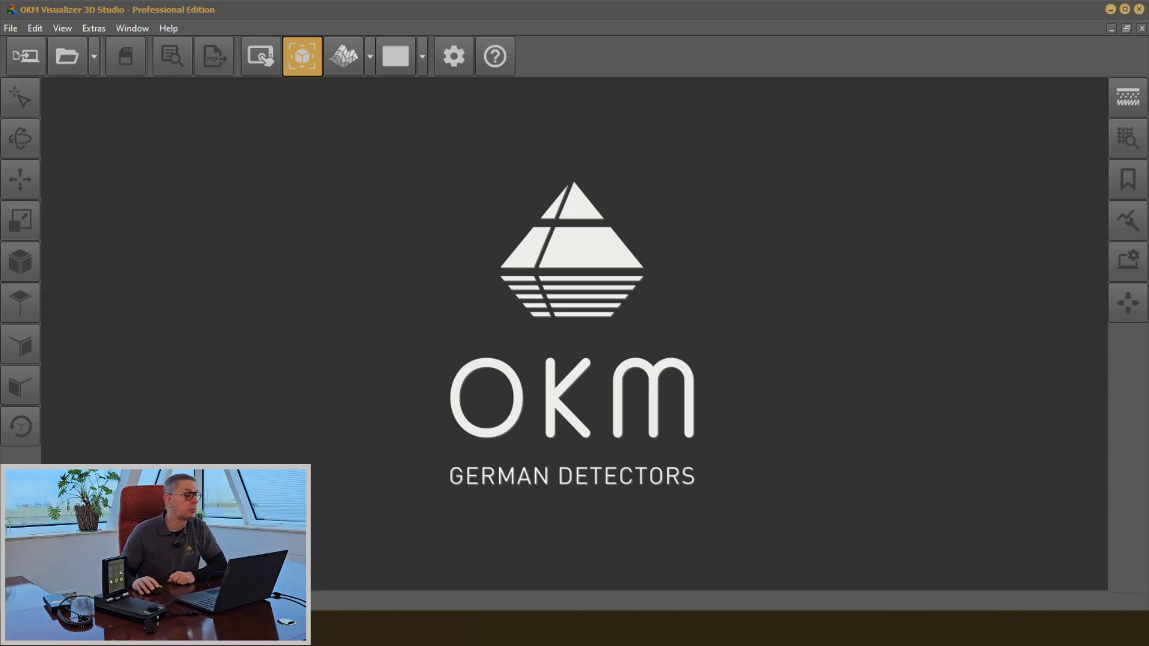
- Start a scan import, selecting the eXp 4500 under Detectors with USB cable
{"action": "left_click", "coordinate": [11, 30]}
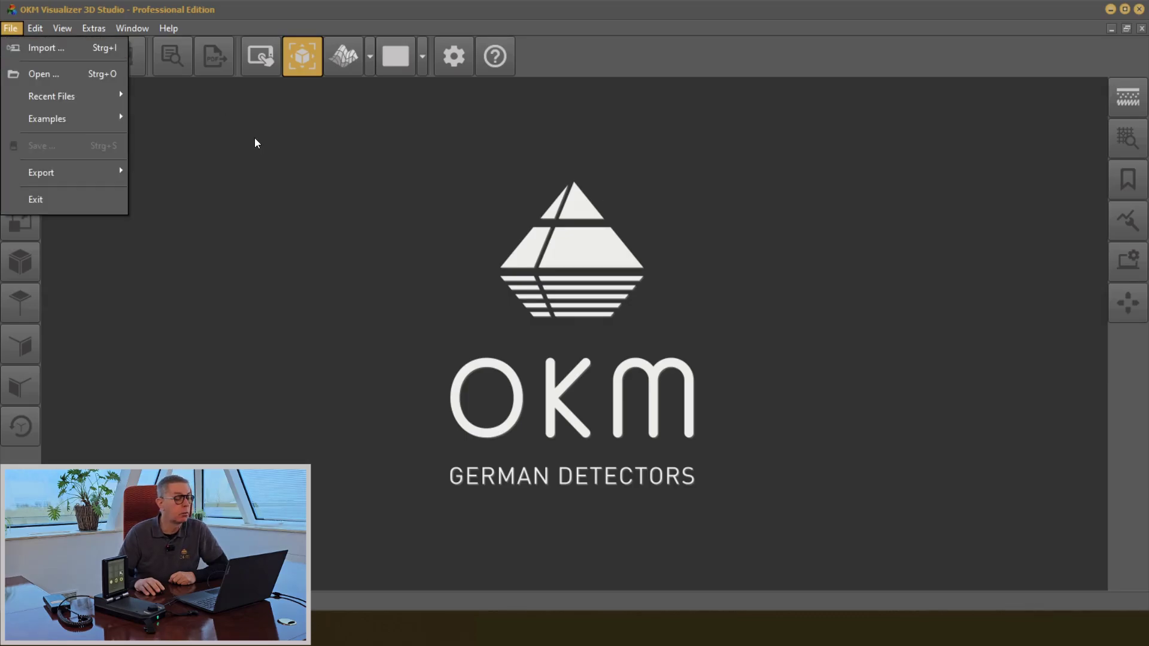
{"action": "left_click", "coordinate": [247, 154]}
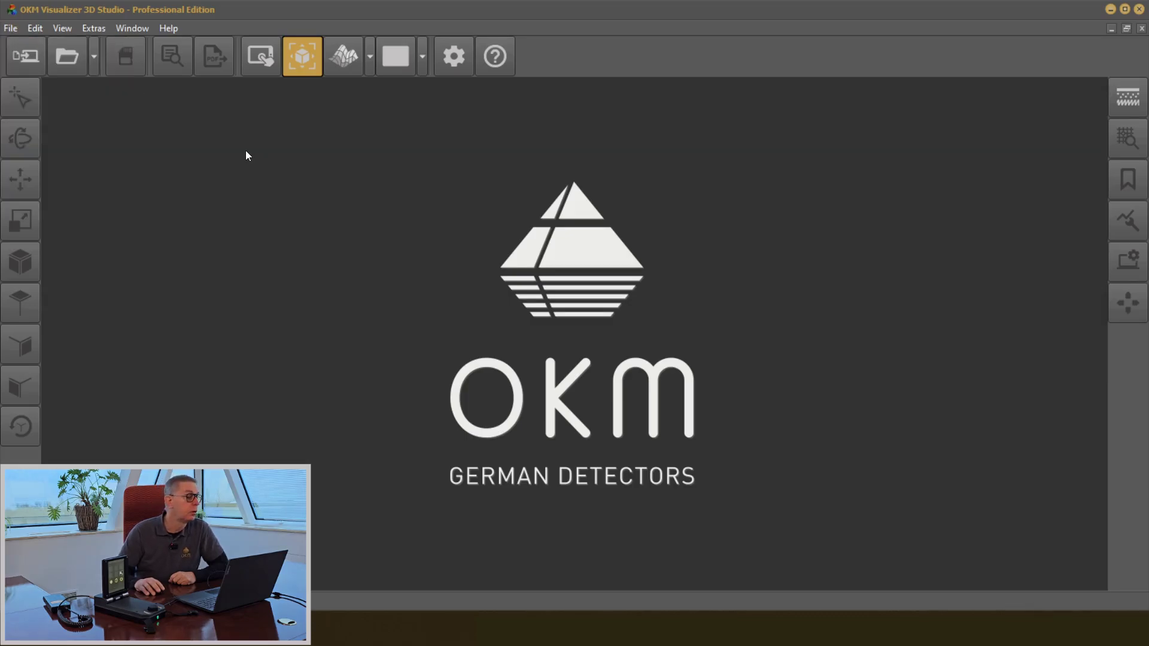
{"action": "left_click", "coordinate": [20, 60]}
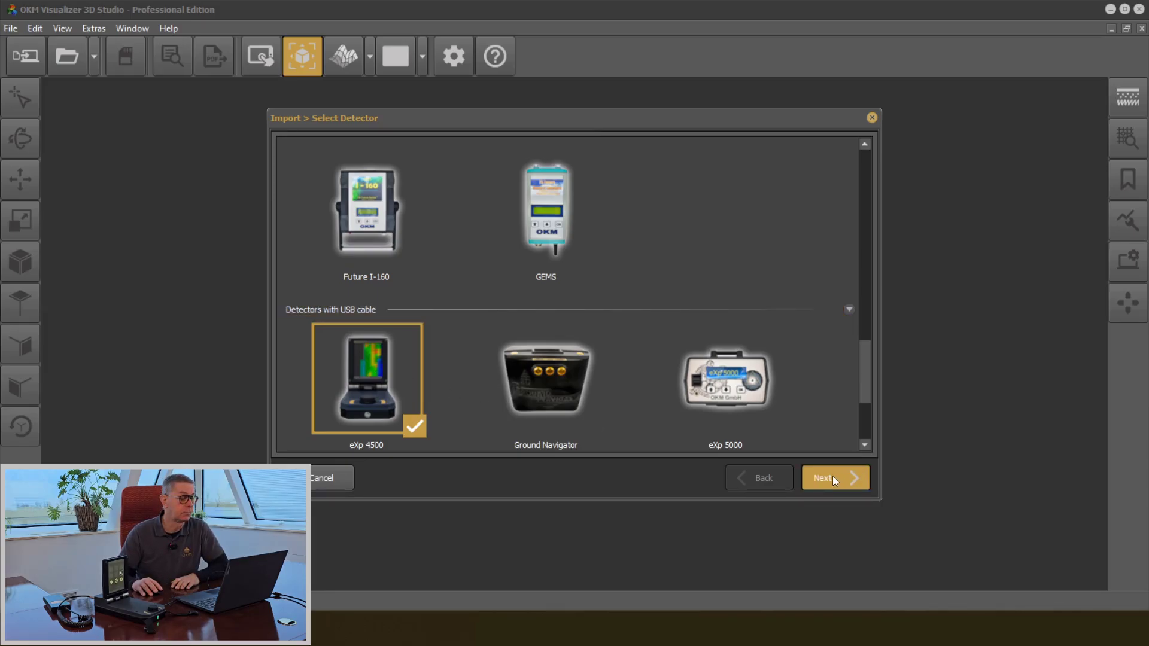
- Advance to Prepare Data Transfer, leaving scan deletion from the detector switched off
{"action": "left_click", "coordinate": [833, 478]}
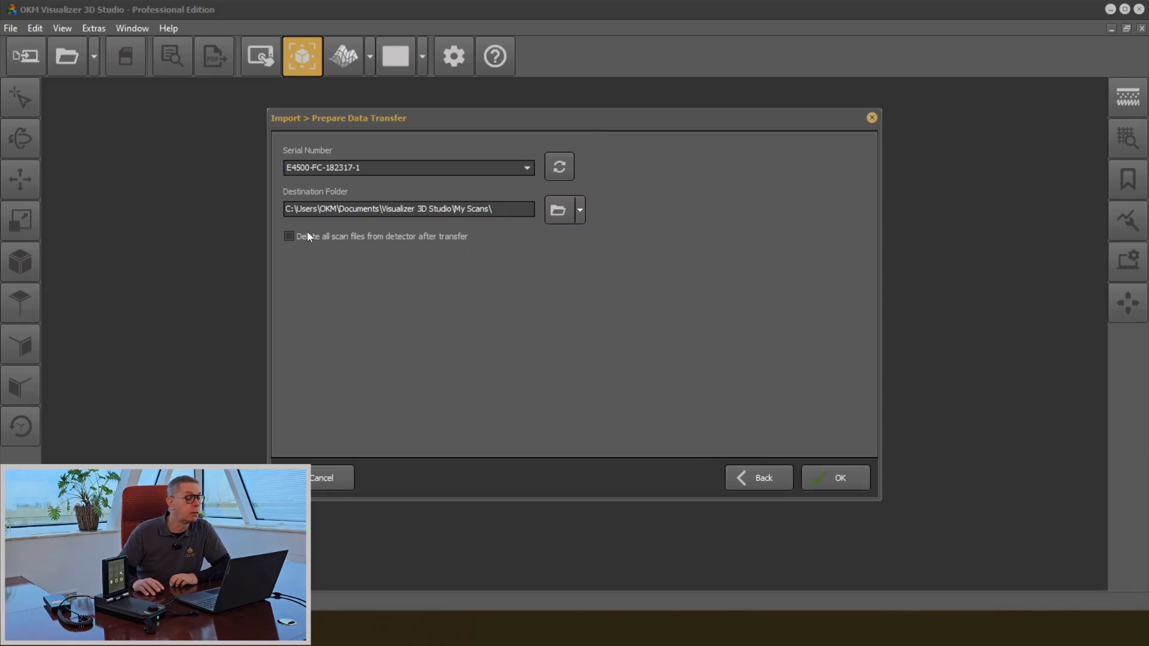
{"action": "left_click", "coordinate": [287, 235]}
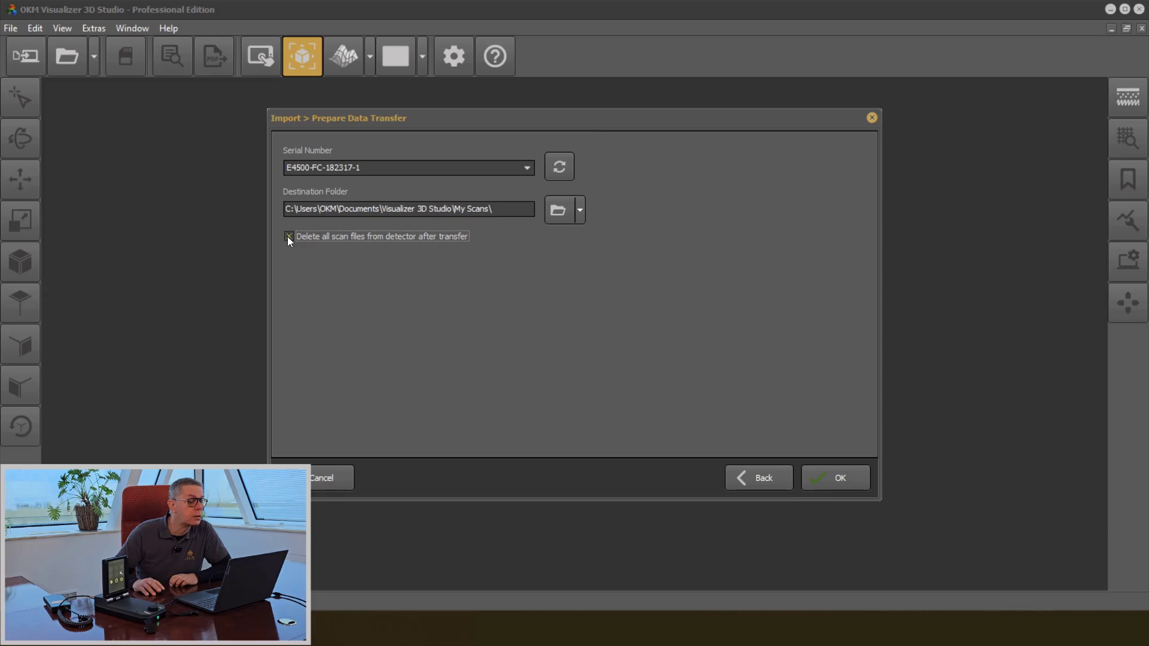
{"action": "left_click", "coordinate": [288, 236]}
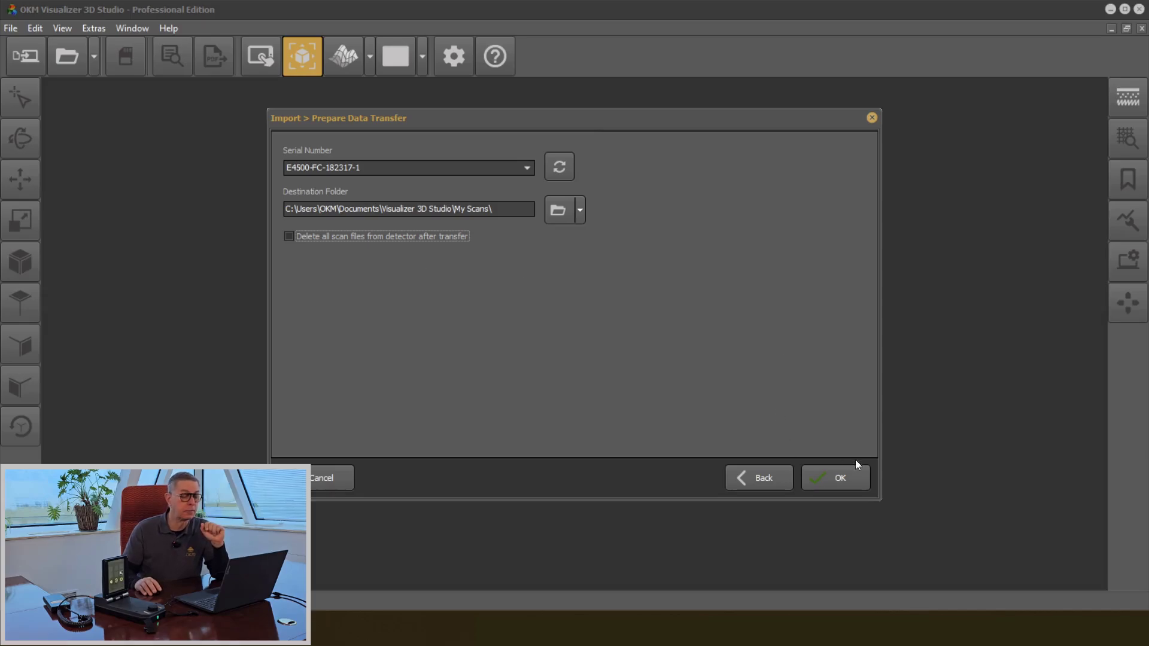
- Transfer the three eXp 4500 scans into My Scans and open the second and third .v3d files
{"action": "left_click", "coordinate": [839, 478]}
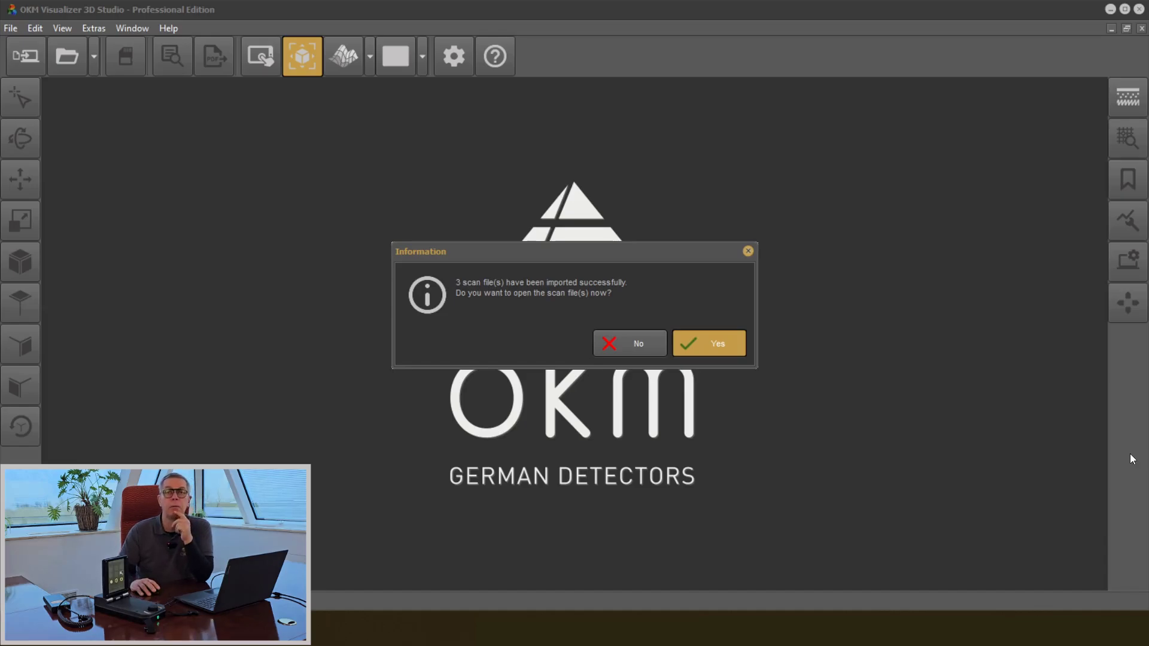
{"action": "left_click", "coordinate": [740, 353]}
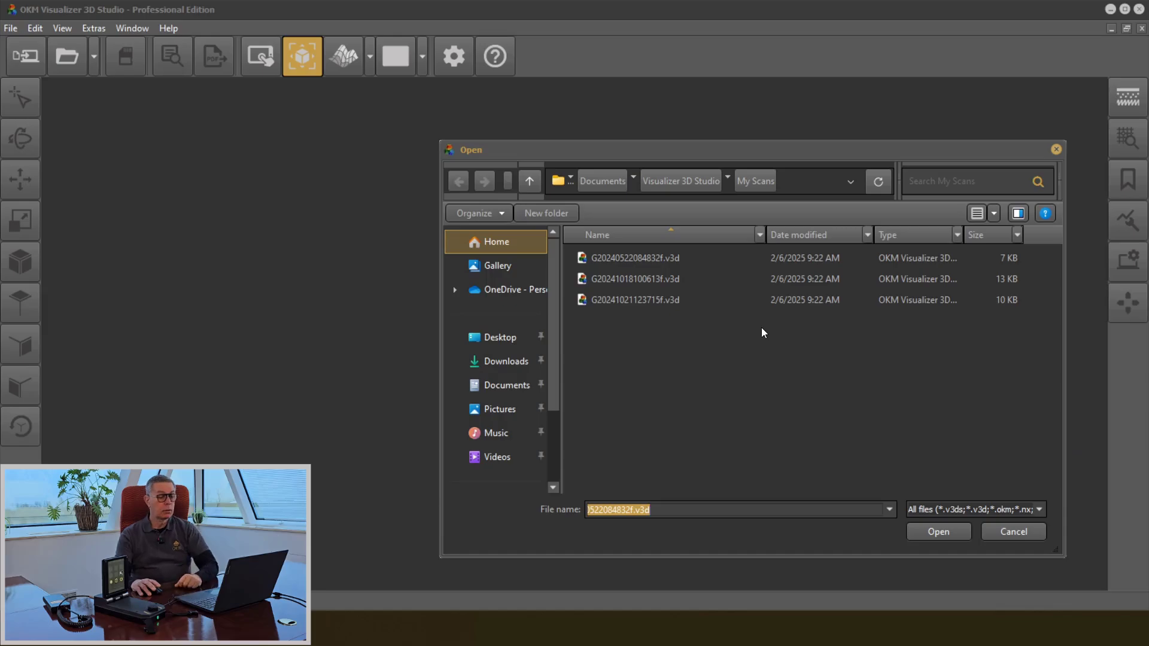
{"action": "left_click", "coordinate": [660, 264]}
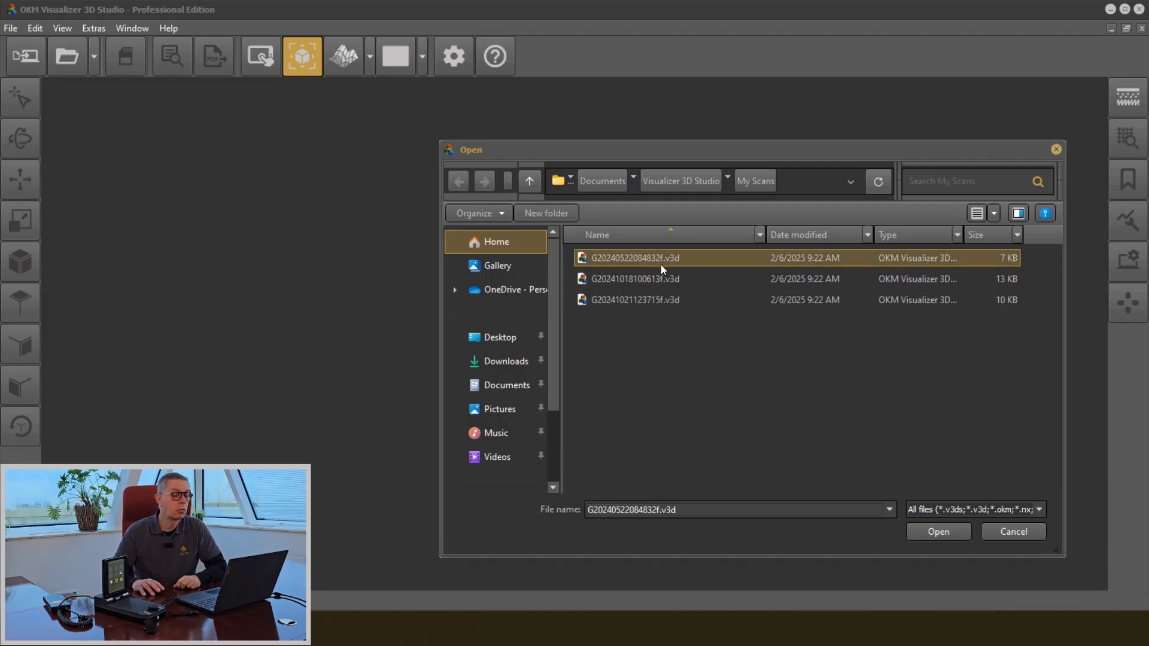
{"action": "left_click_drag", "start_coordinate": [736, 346], "coordinate": [655, 280]}
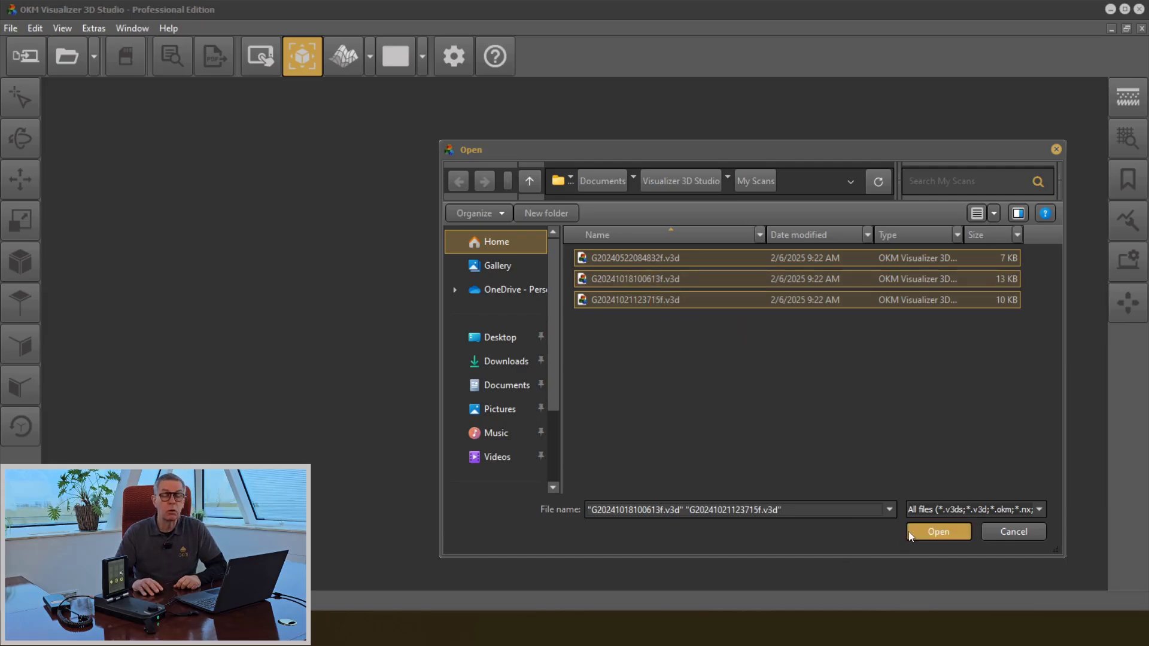
{"action": "left_click", "coordinate": [644, 356]}
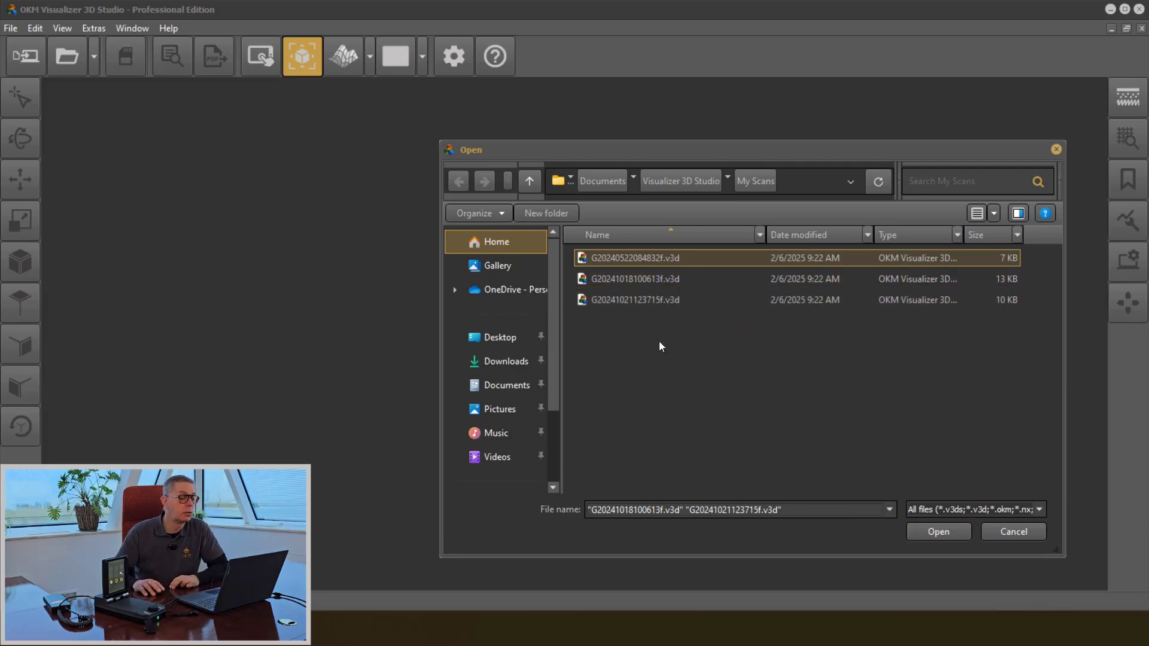
{"action": "left_click", "coordinate": [925, 533]}
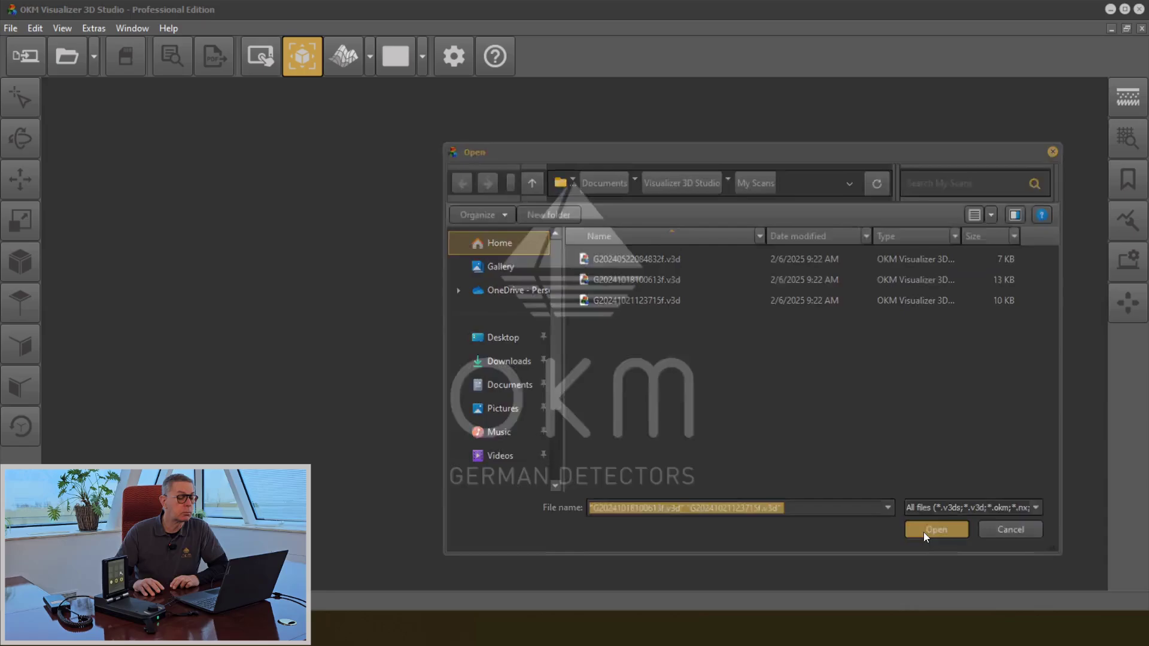